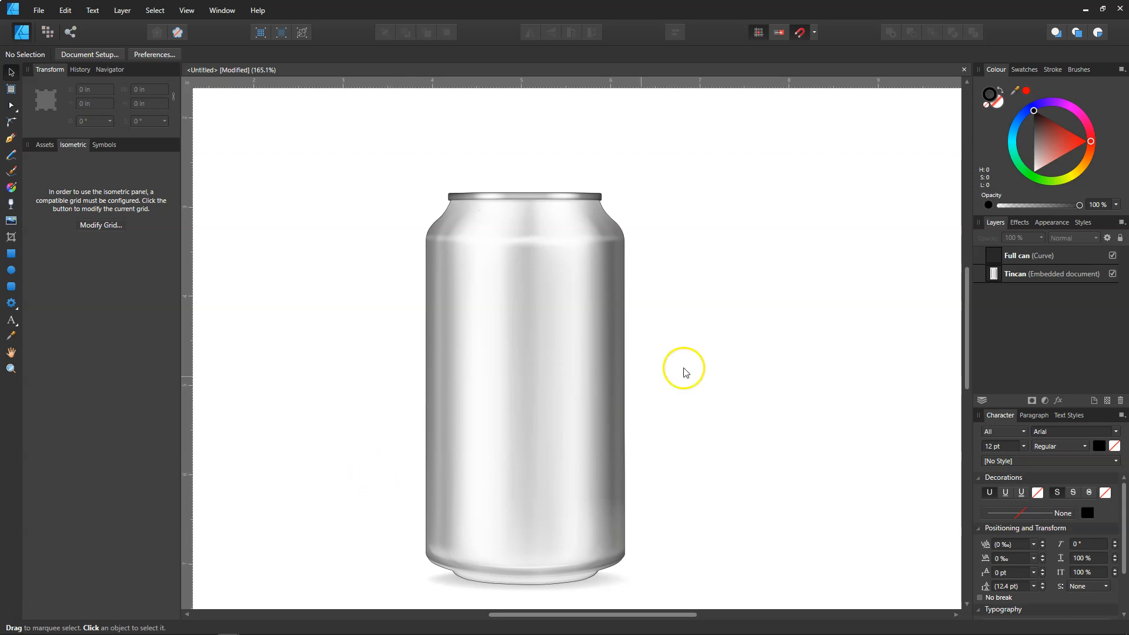
# Toggle the visibility of the Tincan image and the Full can outline to inspect each layer separately
pyautogui.click(1112, 273)
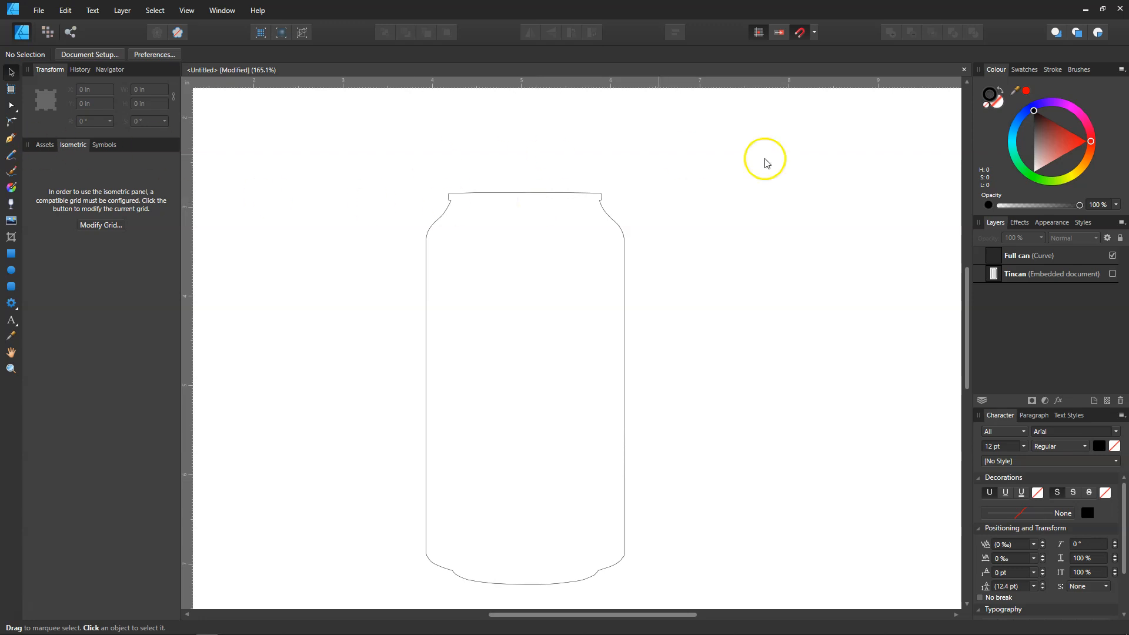
pyautogui.click(1111, 275)
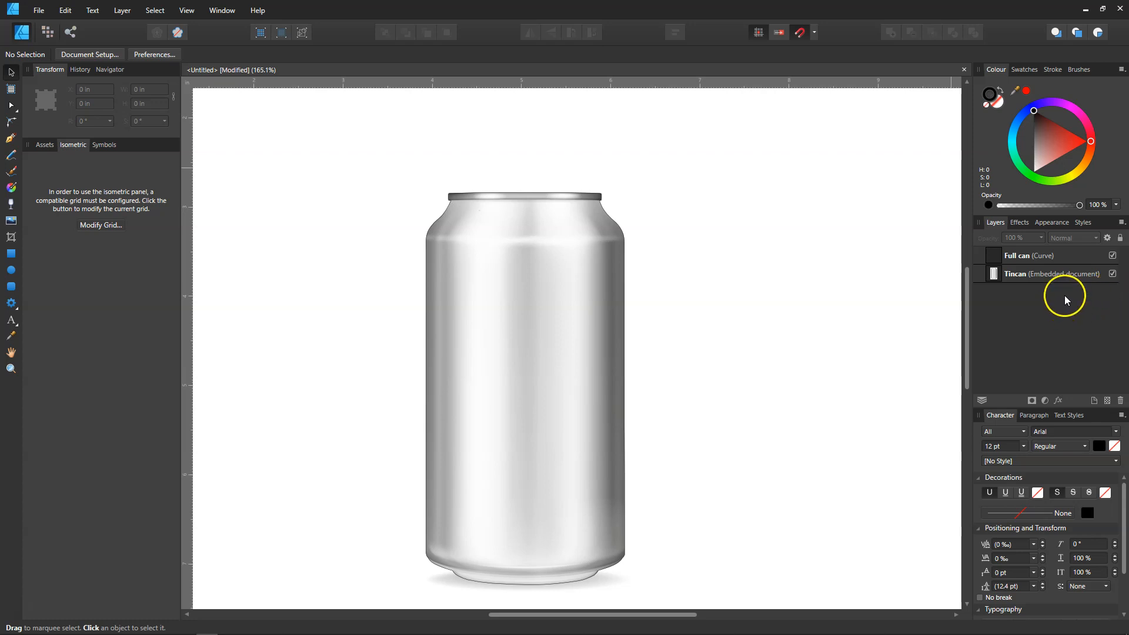
pyautogui.click(1113, 256)
pyautogui.click(1113, 256)
pyautogui.click(1113, 274)
pyautogui.click(1113, 274)
# Duplicate the Full can curve and rename the copy Mid can
pyautogui.click(1068, 256)
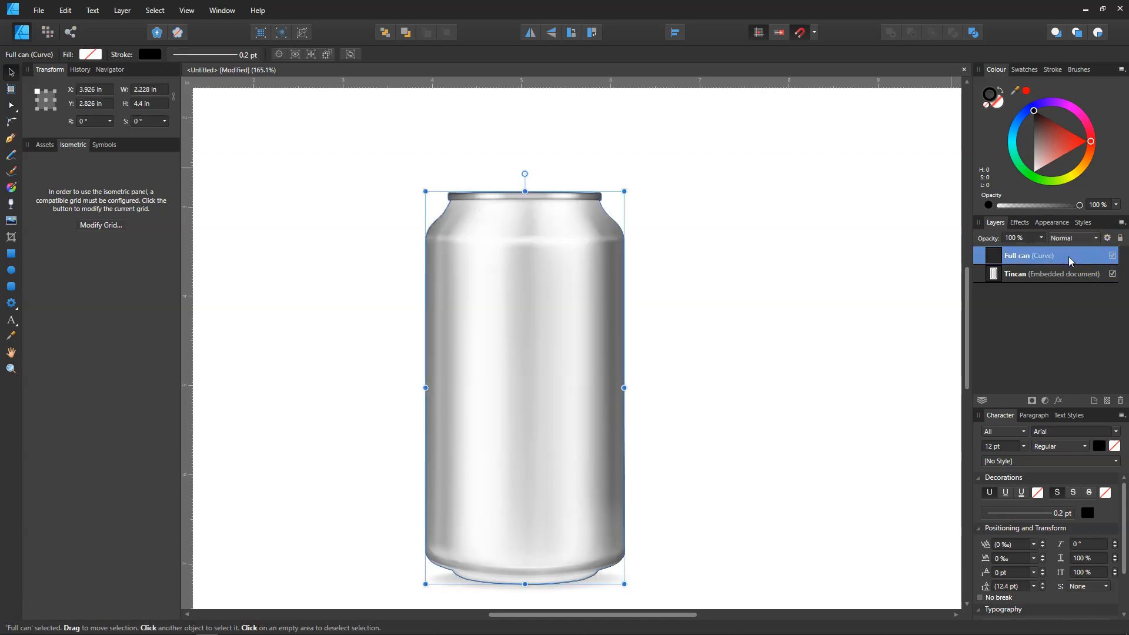
pyautogui.hotkey('ctrl', 'j')
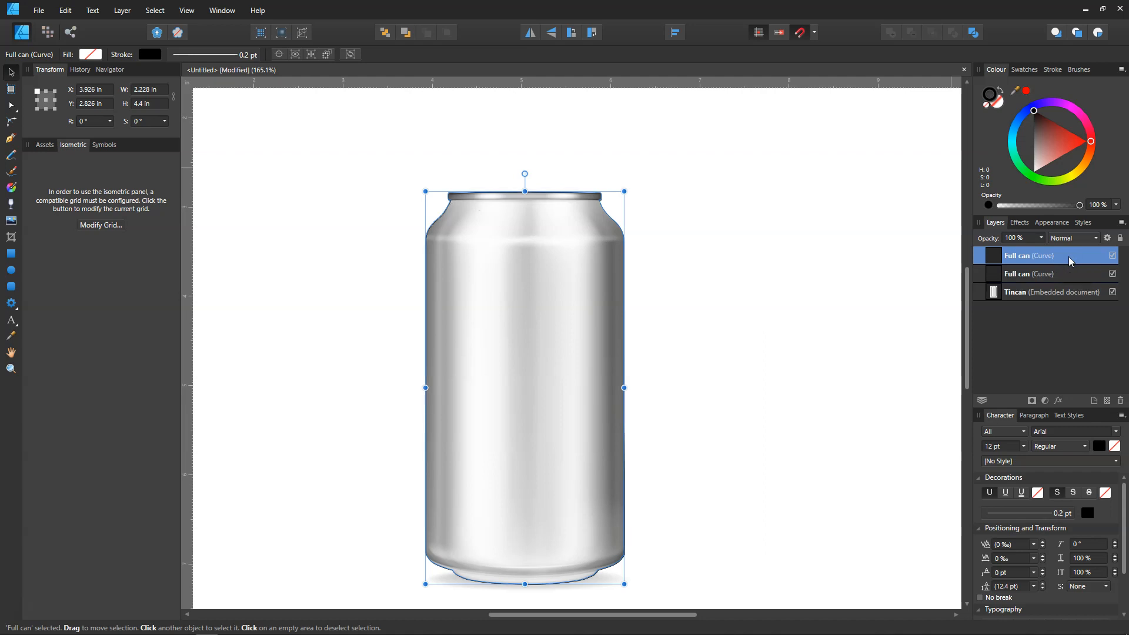
pyautogui.doubleClick(1021, 258)
pyautogui.press('Return')
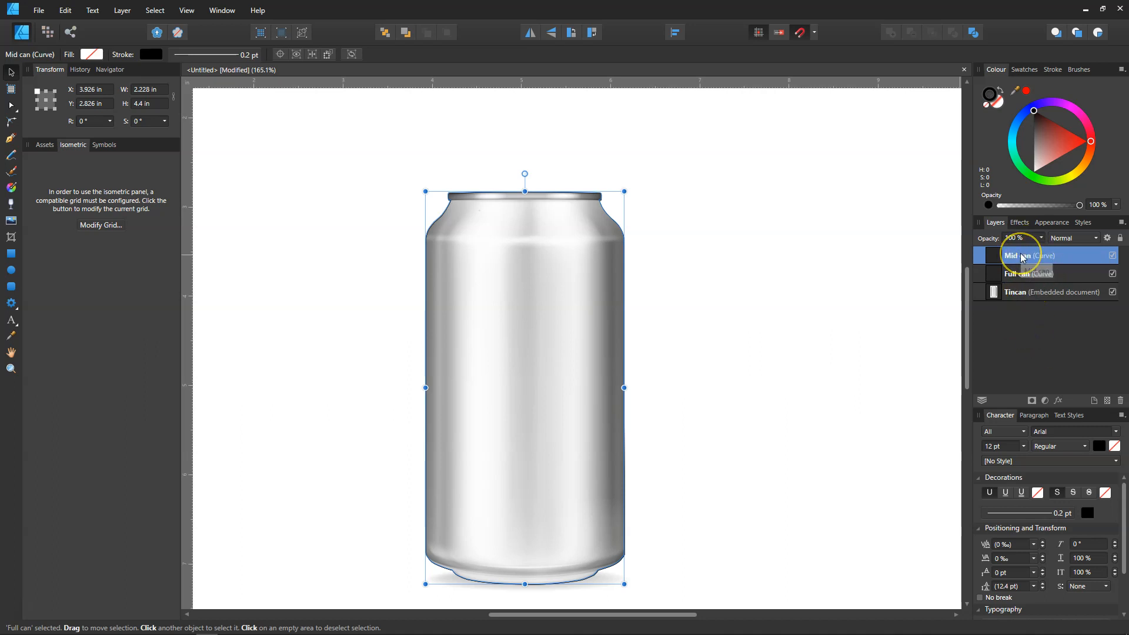
# Hide the Full can layer and break the Mid can curve at the node on the upper centre of the rim
pyautogui.click(1112, 274)
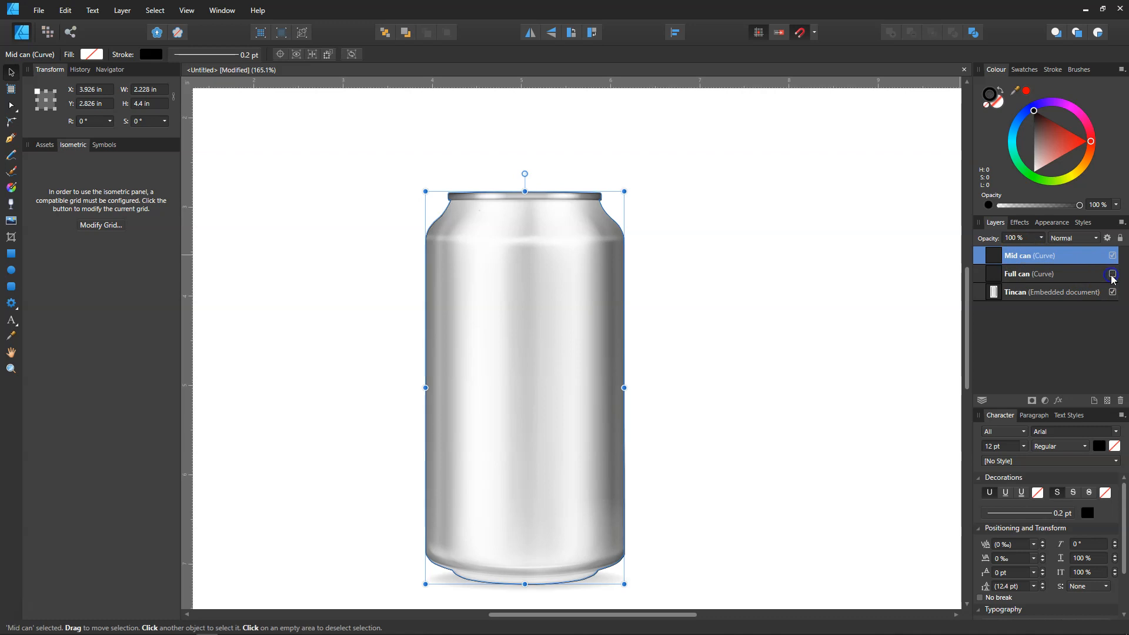
pyautogui.scroll(2, 529, 294)
pyautogui.click(11, 368)
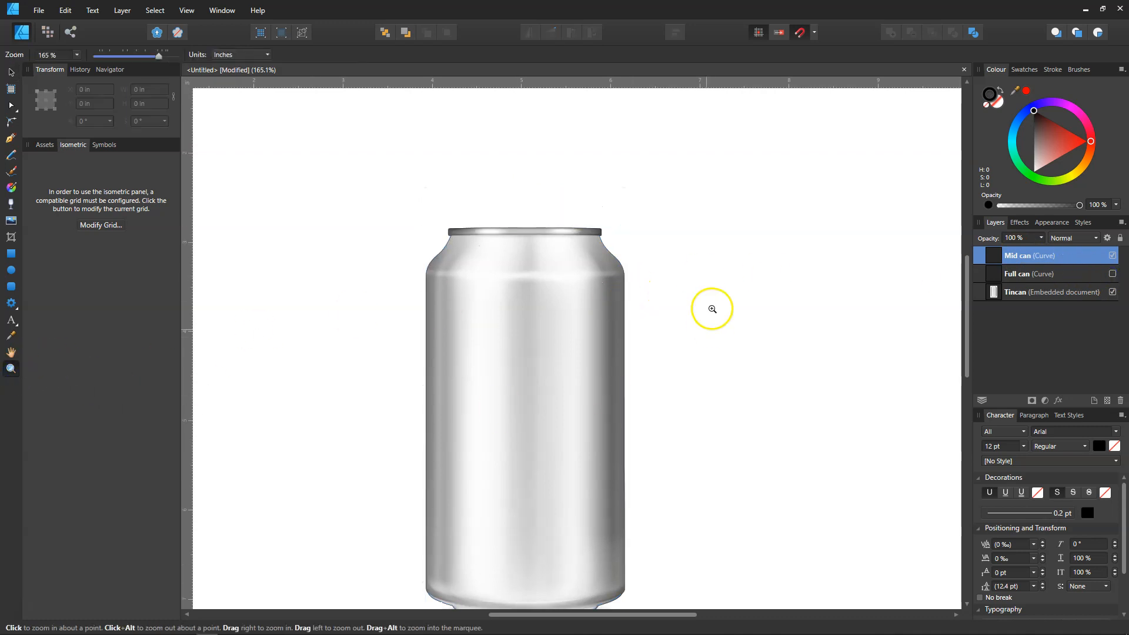
pyautogui.moveTo(710, 323); pyautogui.dragTo(796, 435)
pyautogui.moveTo(627, 614); pyautogui.dragTo(582, 615)
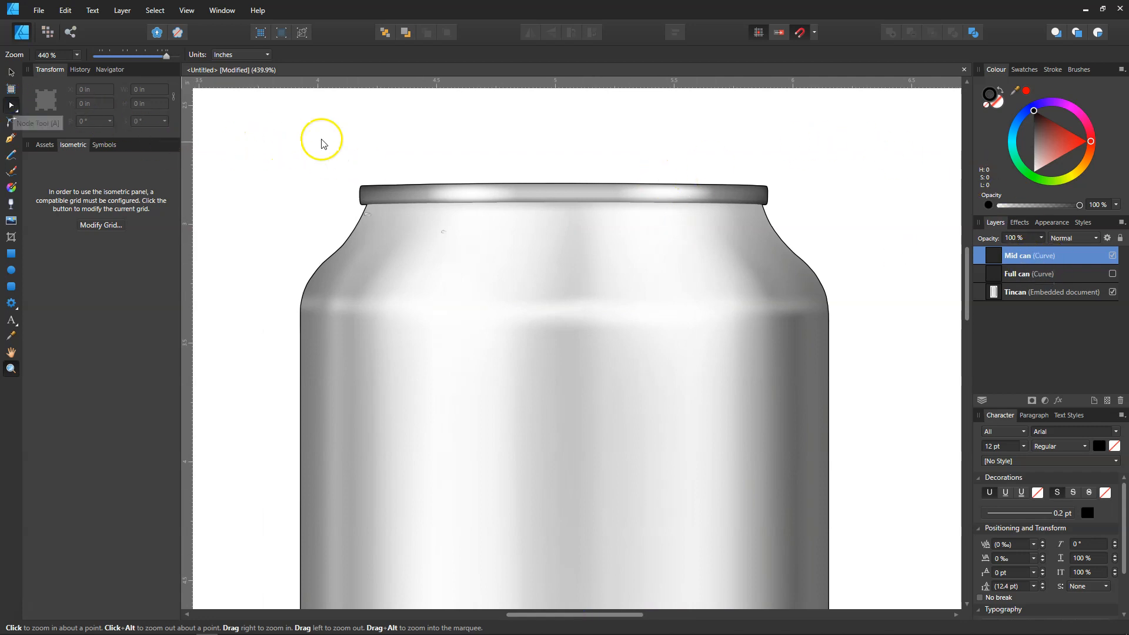
pyautogui.press('a')
pyautogui.click(572, 183)
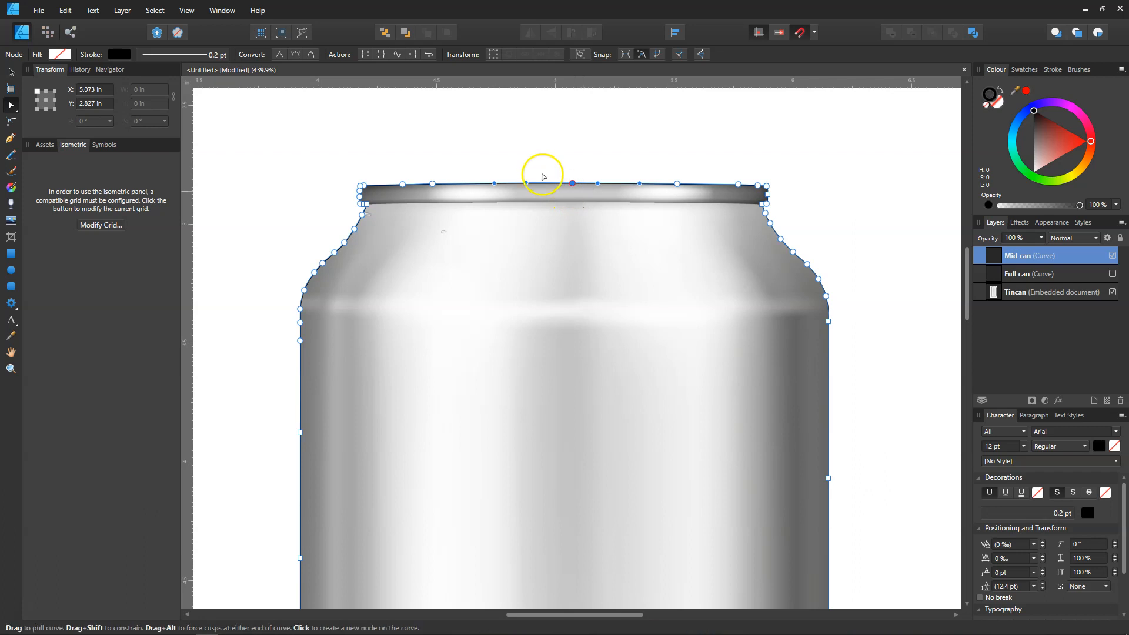
pyautogui.click(364, 55)
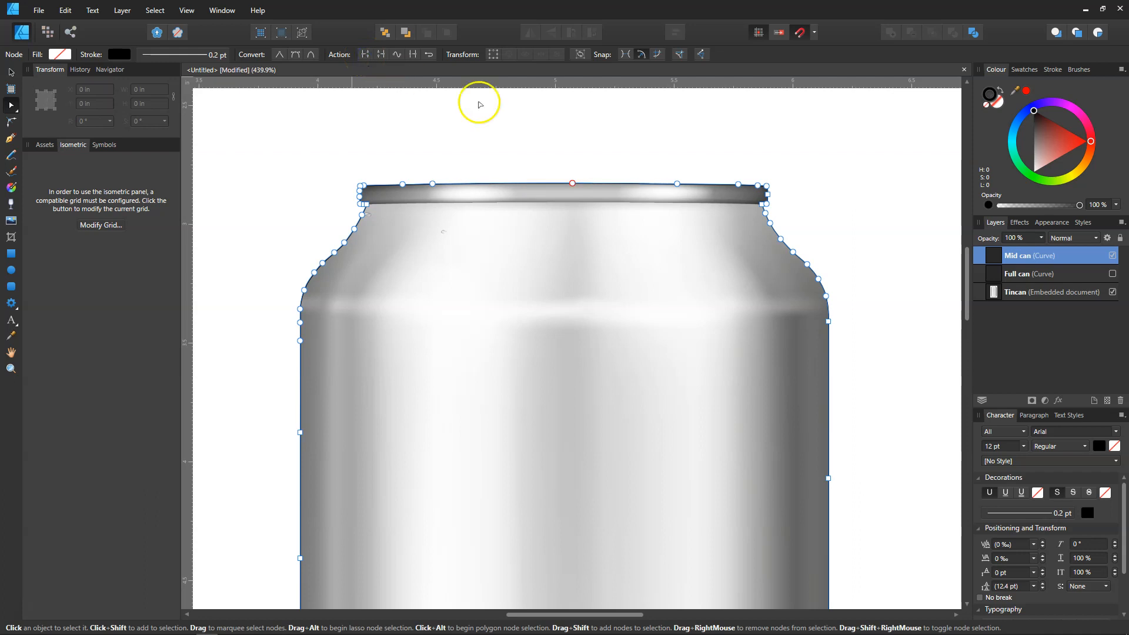
# Pull the broken node away from the rim and delete the outline nodes along the rim's right half
pyautogui.moveTo(573, 187); pyautogui.dragTo(605, 163)
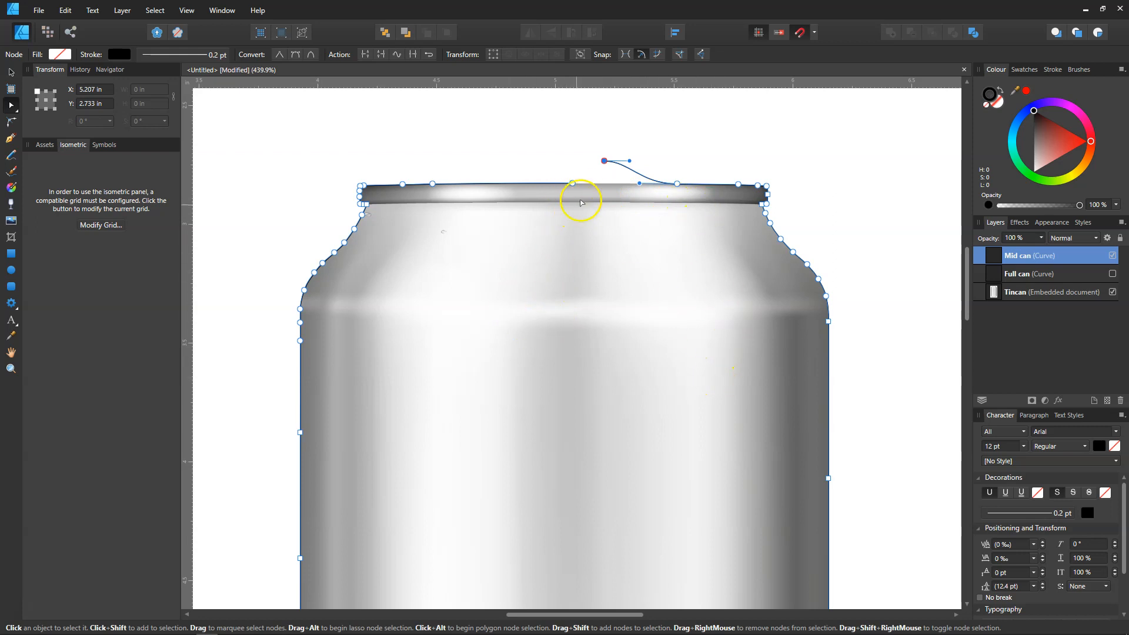
pyautogui.moveTo(595, 151); pyautogui.dragTo(784, 200)
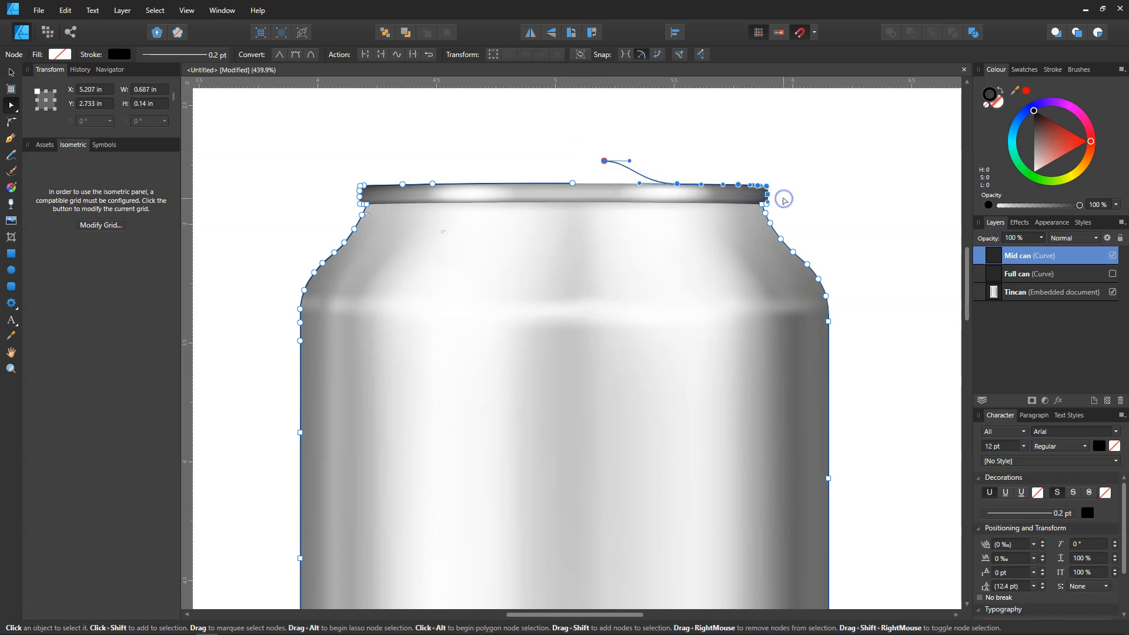
pyautogui.press('Delete')
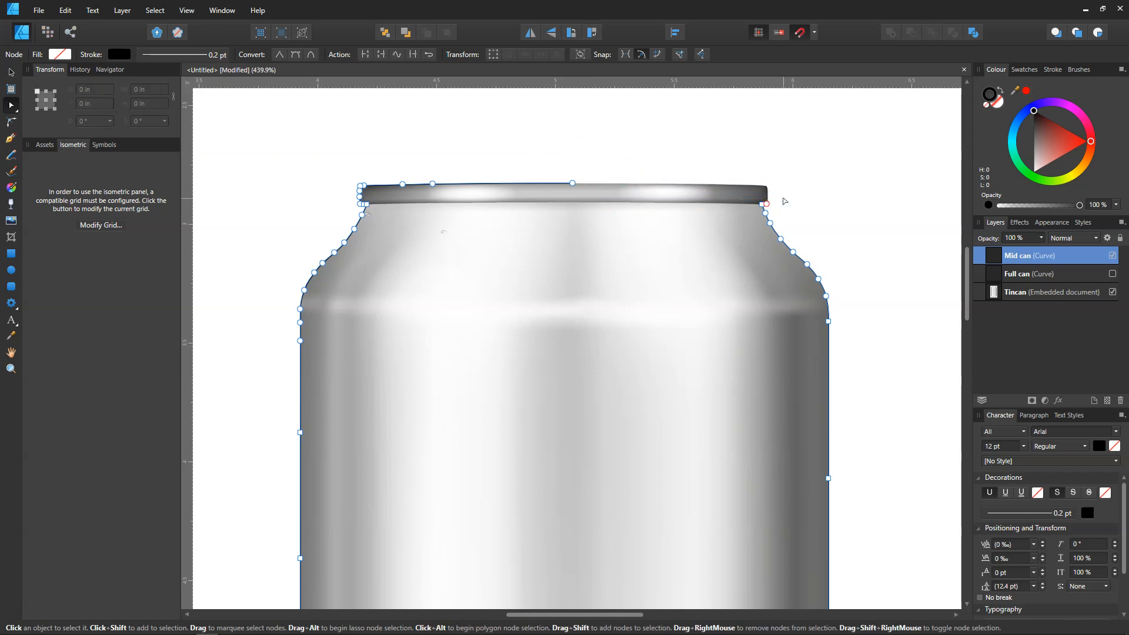
# Delete the nodes around the rim's left half and pull both open ends of the curve inward along the rim's lower edge
pyautogui.click(767, 206)
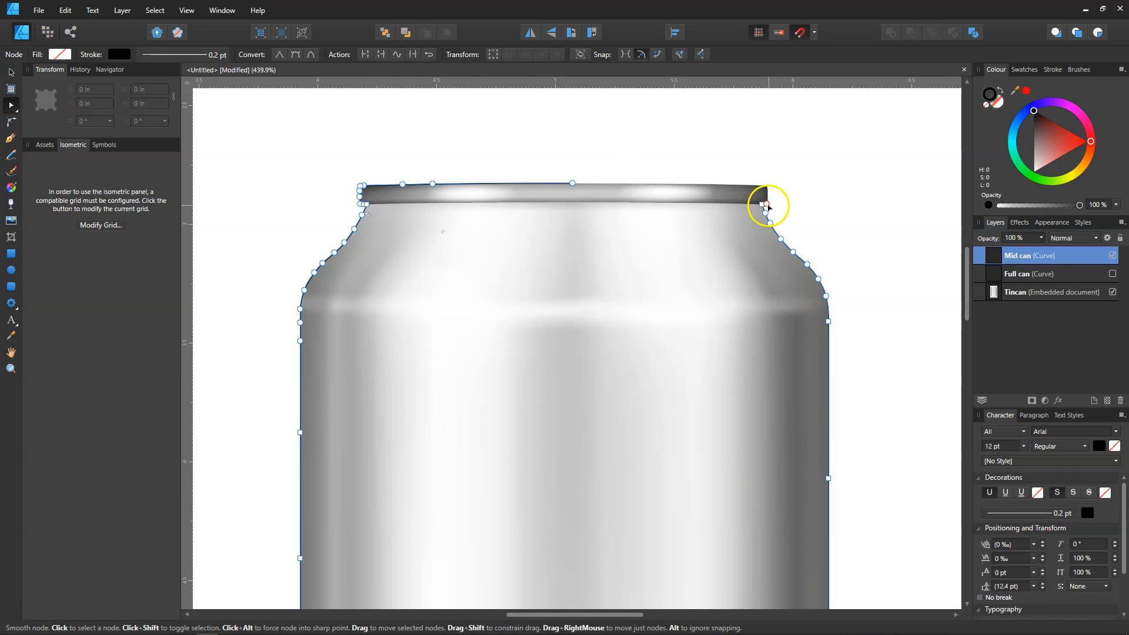
pyautogui.moveTo(767, 205); pyautogui.dragTo(337, 146)
pyautogui.press('Delete')
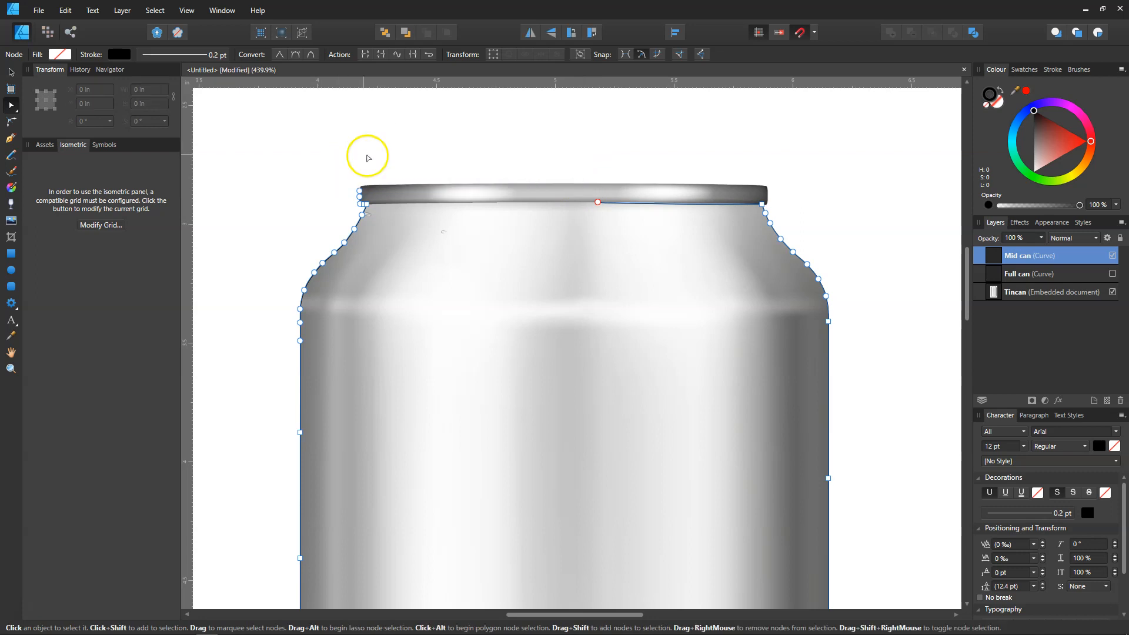
pyautogui.click(360, 191)
pyautogui.press('Delete')
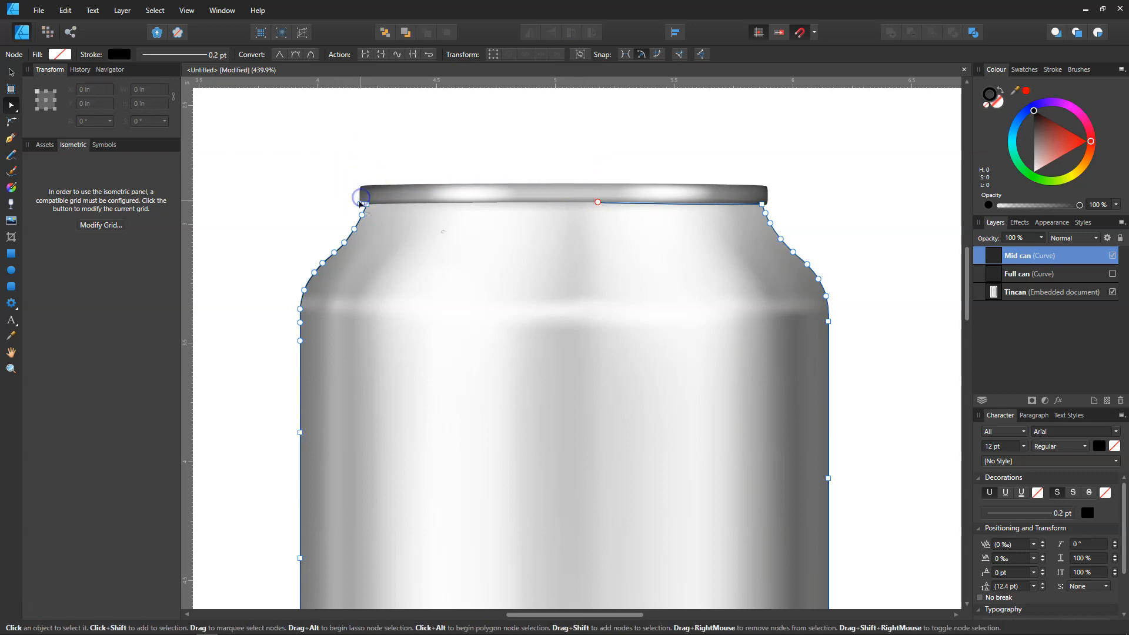
pyautogui.moveTo(360, 201); pyautogui.dragTo(540, 205)
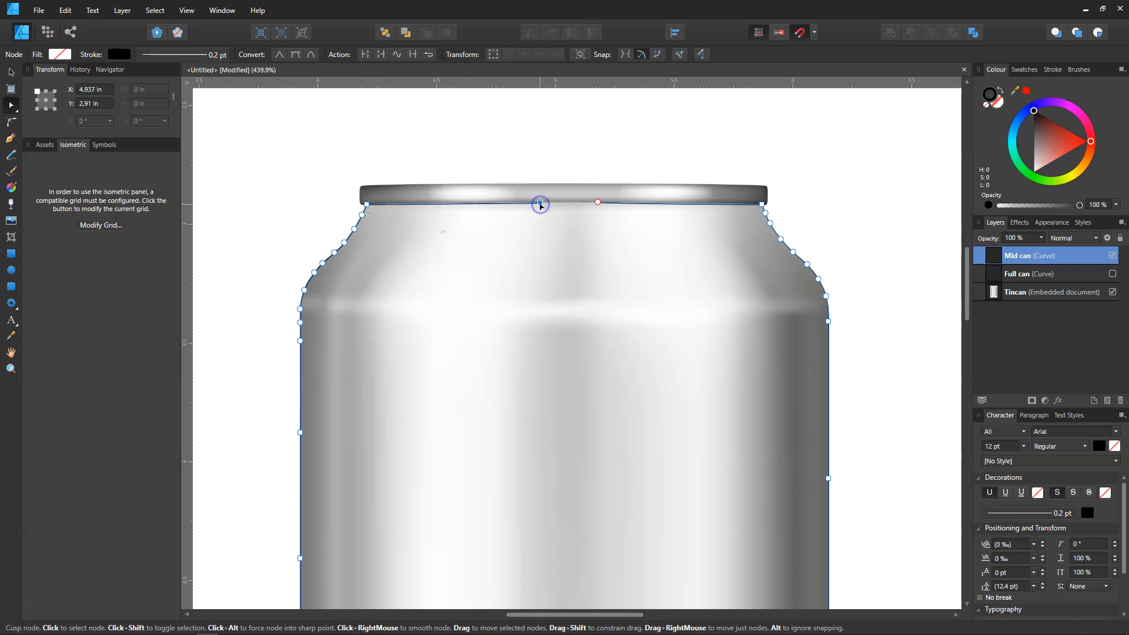
# Convert the left open end to a smooth node and close the Mid can curve between the two end nodes beneath the rim
pyautogui.click(296, 55)
pyautogui.click(598, 203)
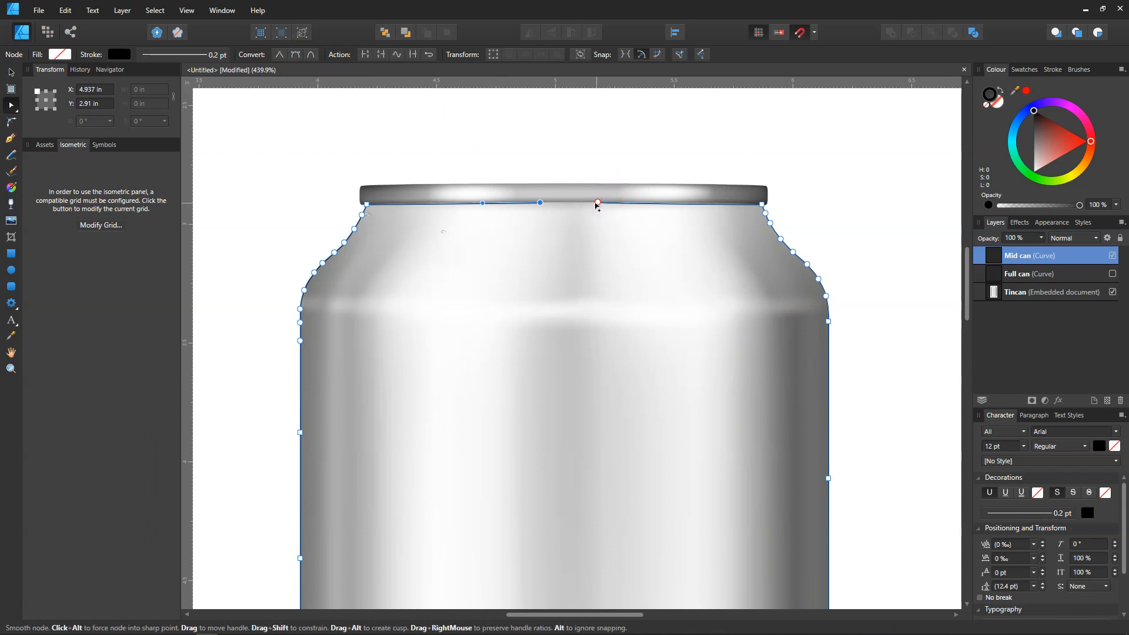
pyautogui.click(594, 201)
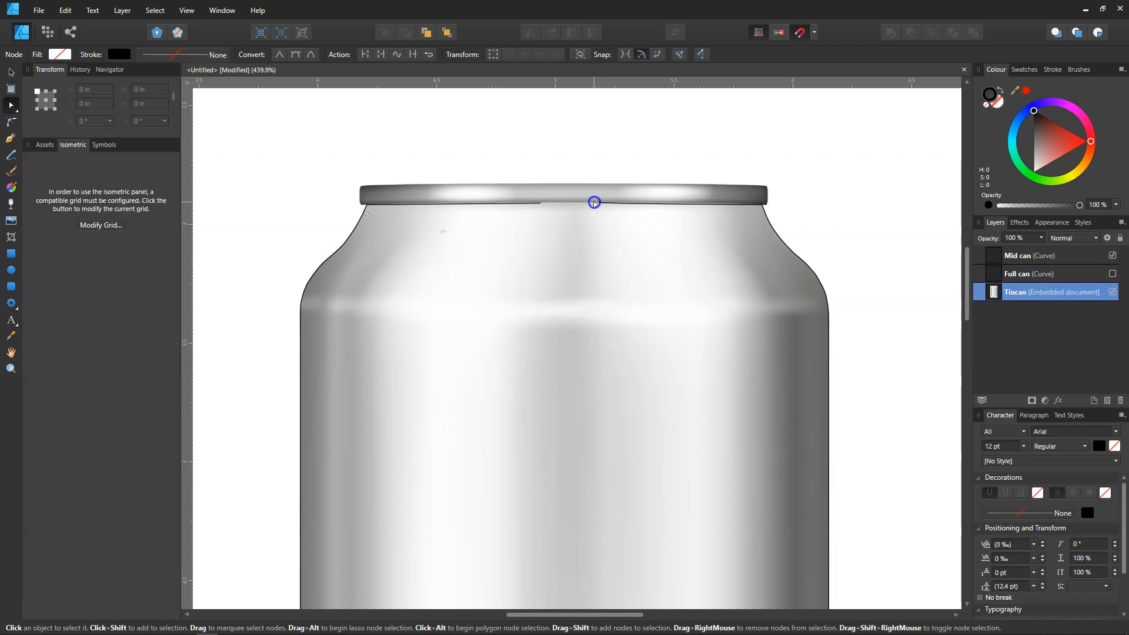
pyautogui.click(598, 203)
pyautogui.click(539, 202)
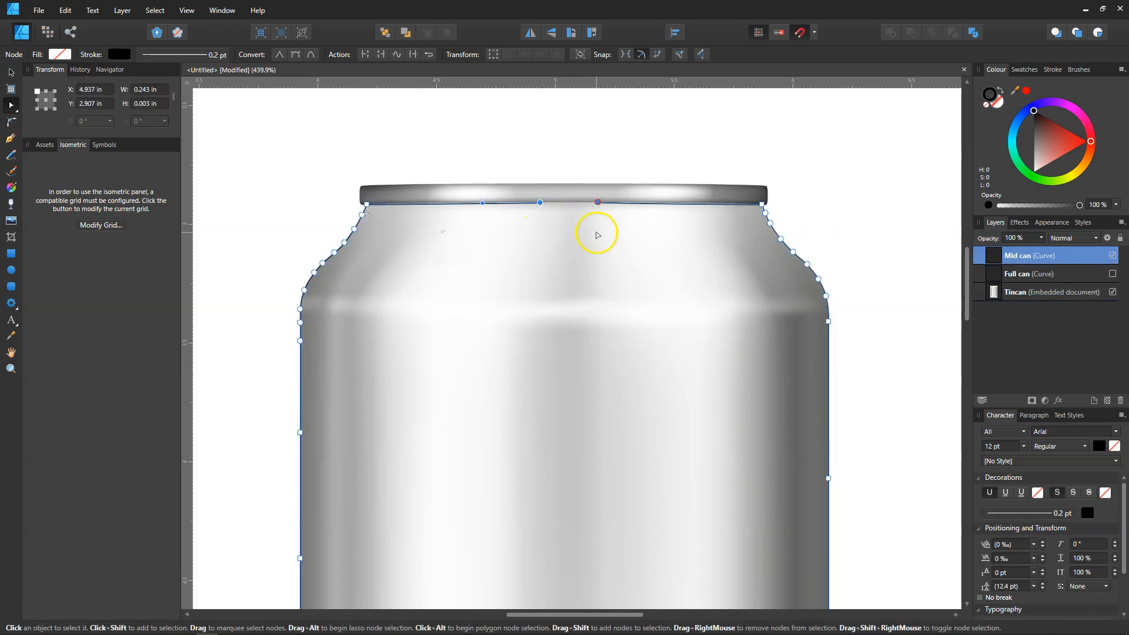
pyautogui.click(381, 56)
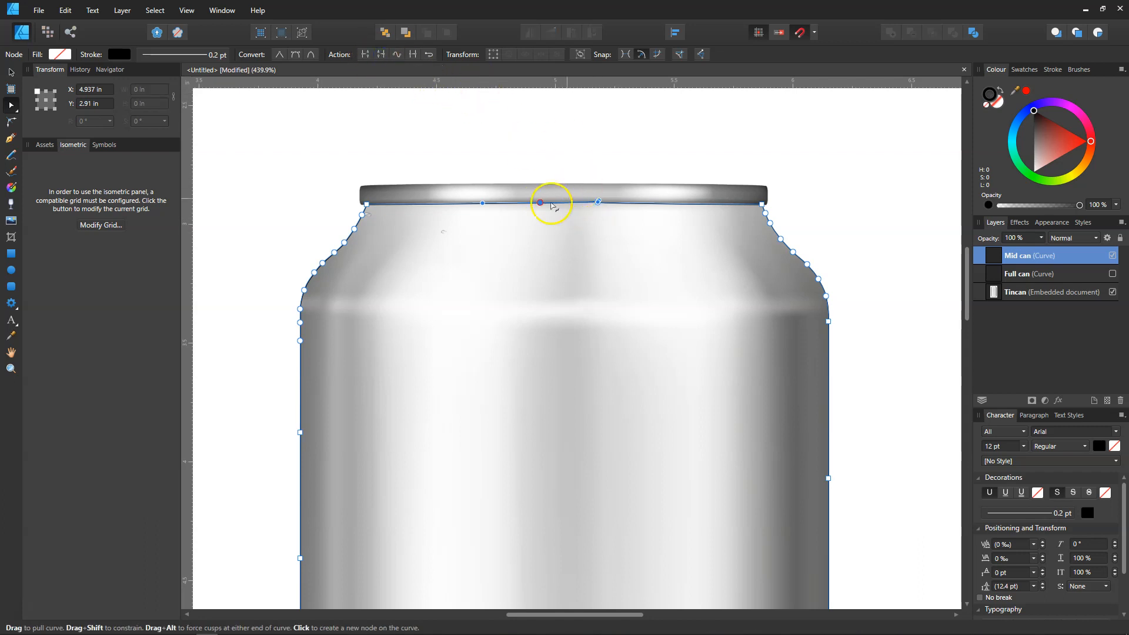
# Fit the Mid can's new upper edge to the rim's underside by adjusting its nodes and handles and adding a node on each side
pyautogui.moveTo(540, 202); pyautogui.dragTo(446, 201)
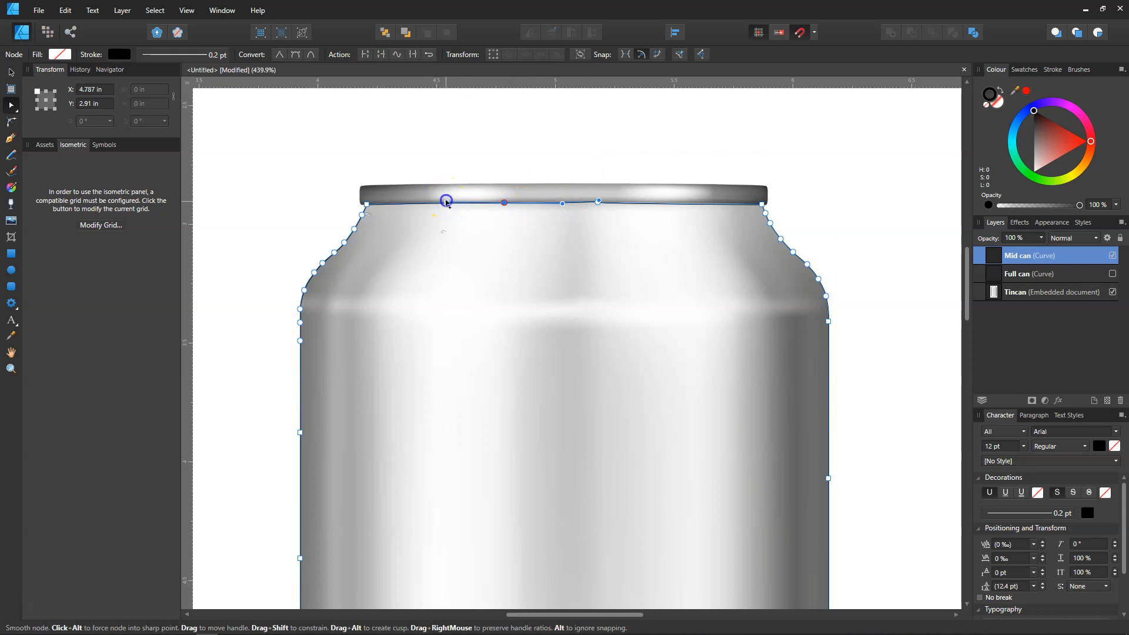
pyautogui.moveTo(600, 200)
pyautogui.mouseDown()
pyautogui.moveTo(594, 190)
pyautogui.moveTo(584, 204)
pyautogui.mouseUp()
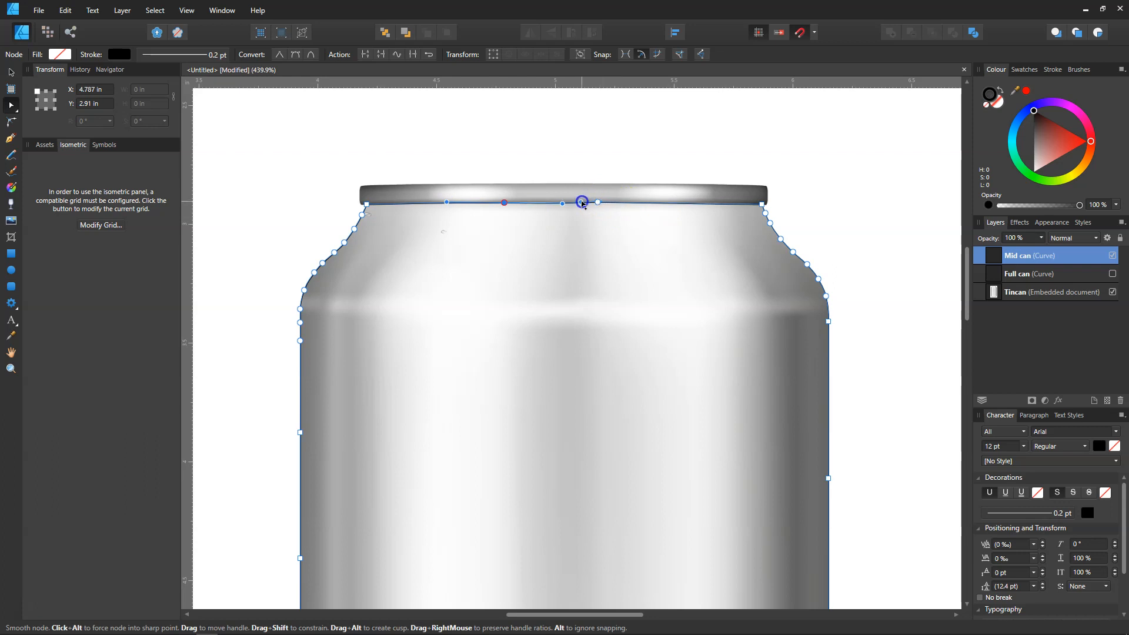
pyautogui.moveTo(604, 204); pyautogui.dragTo(639, 205)
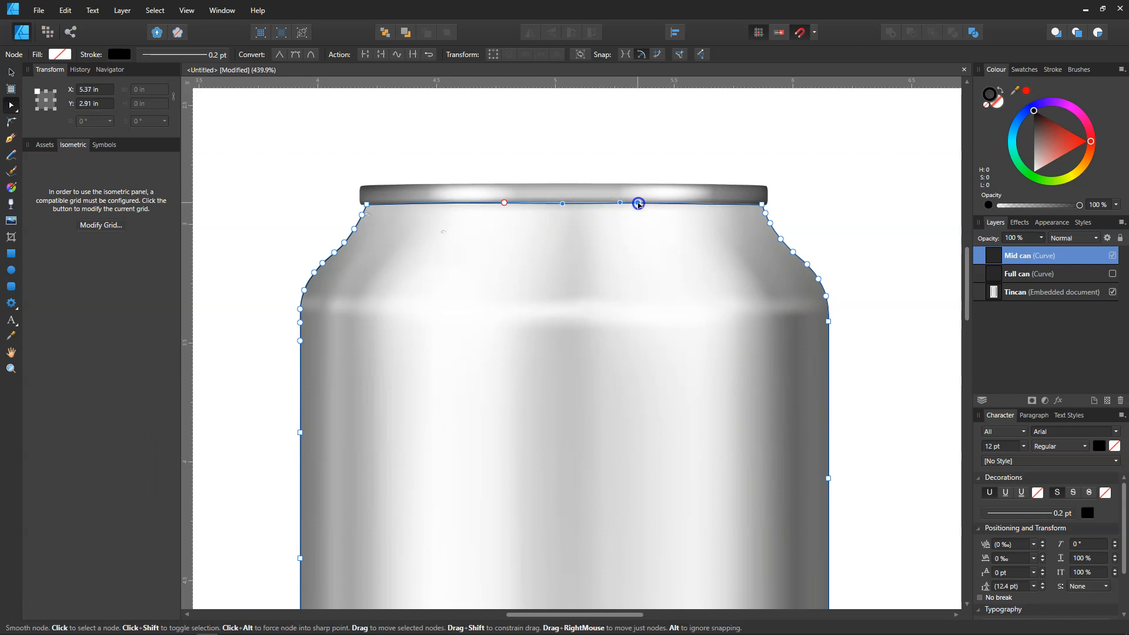
pyautogui.moveTo(563, 204); pyautogui.dragTo(428, 202)
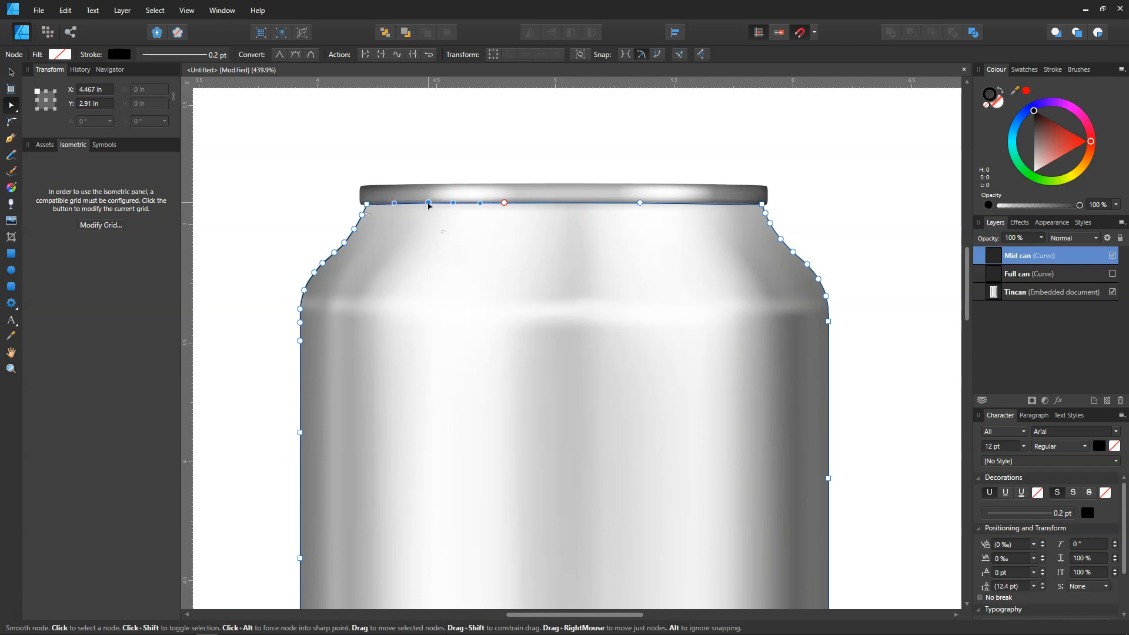
pyautogui.click(712, 204)
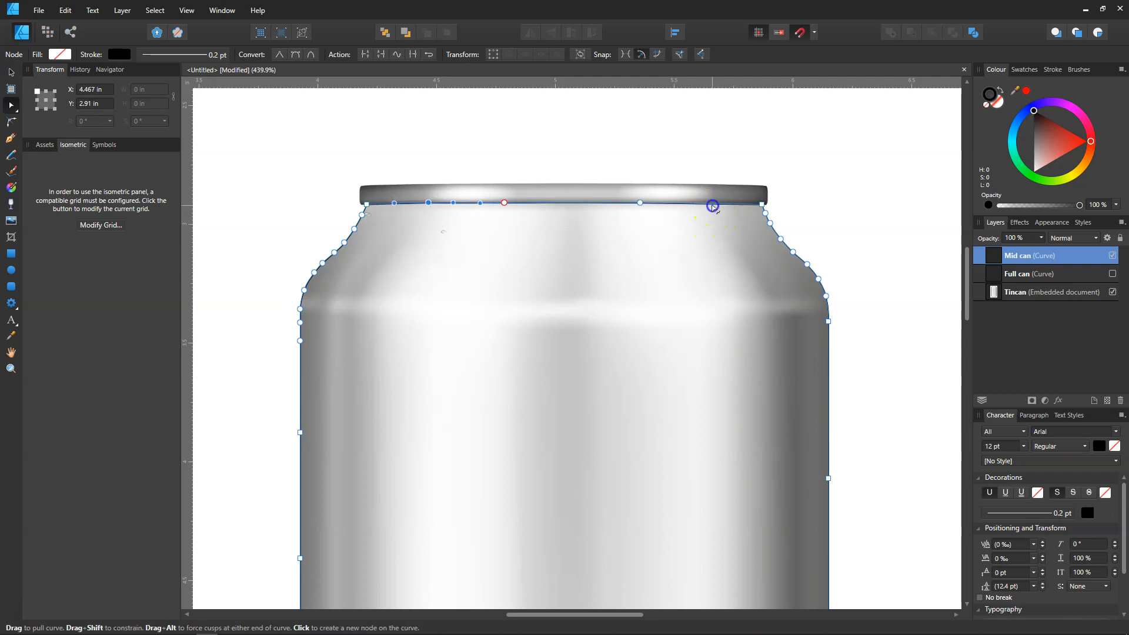
pyautogui.moveTo(712, 203); pyautogui.dragTo(713, 205)
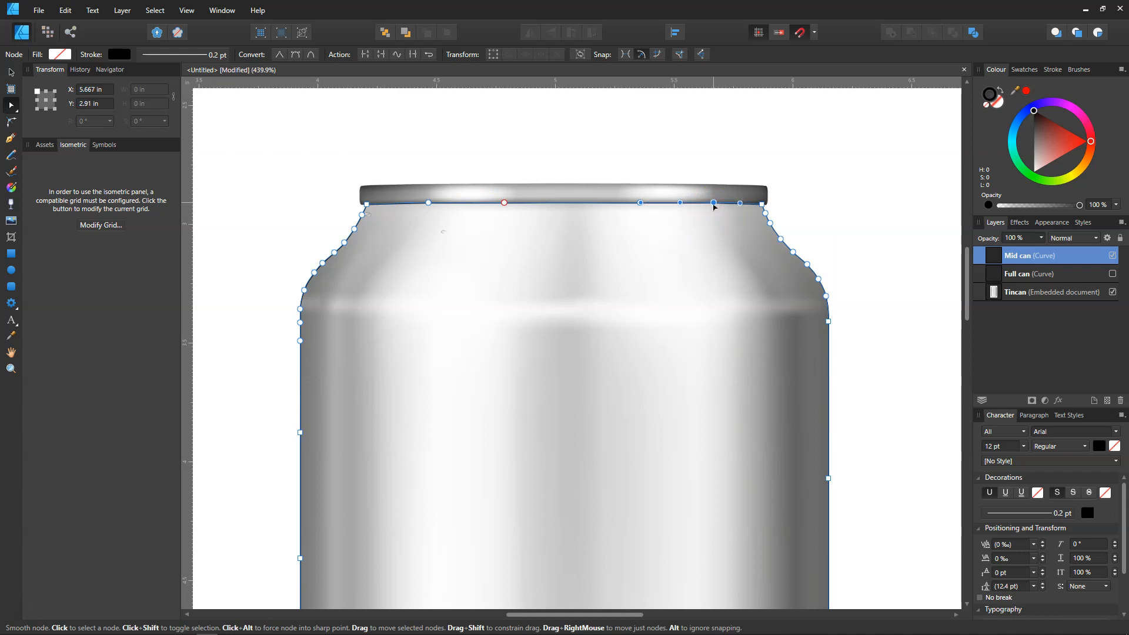
pyautogui.click(841, 198)
# Break the Mid can curve at the centre node on the underside of the can's base
pyautogui.scroll(-3, 680, 250)
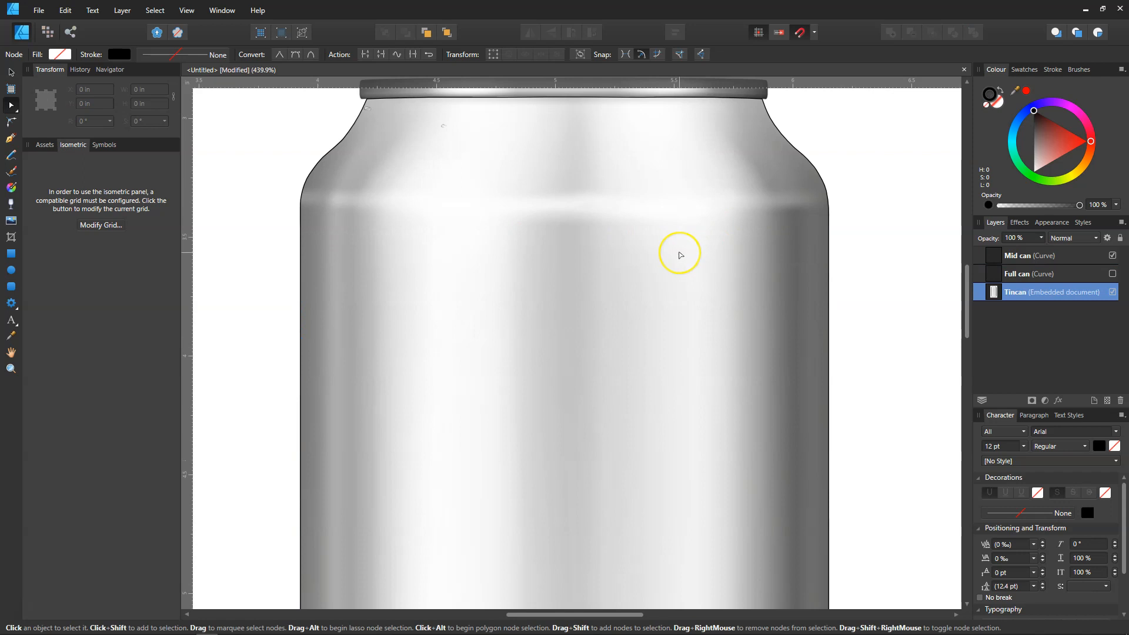
pyautogui.scroll(1, 681, 252)
pyautogui.click(1025, 256)
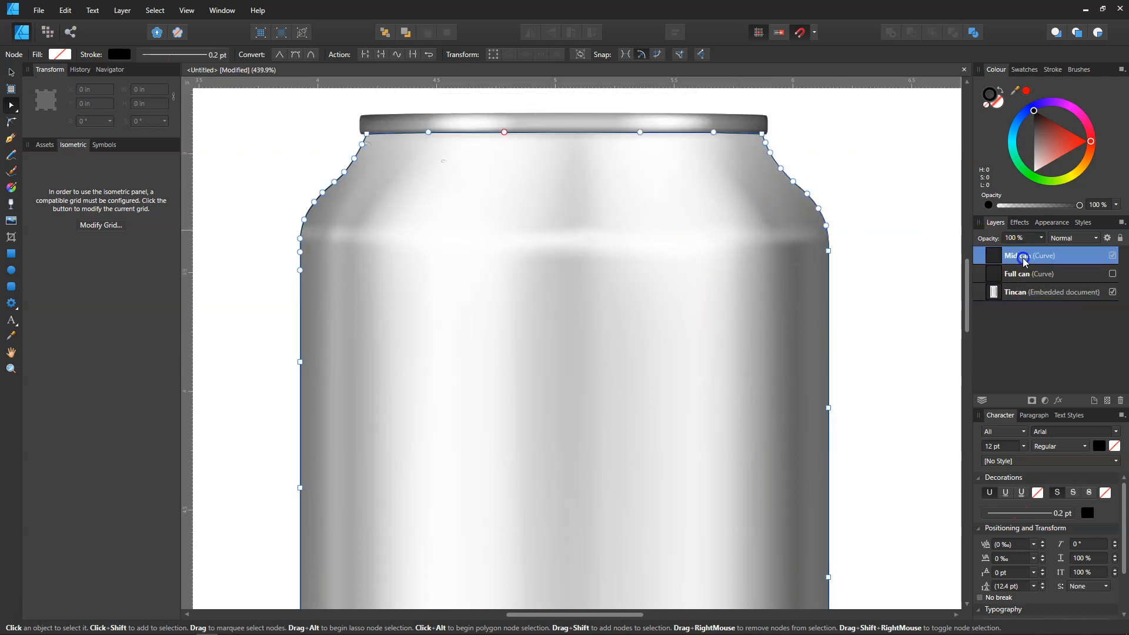
pyautogui.scroll(-4, 673, 278)
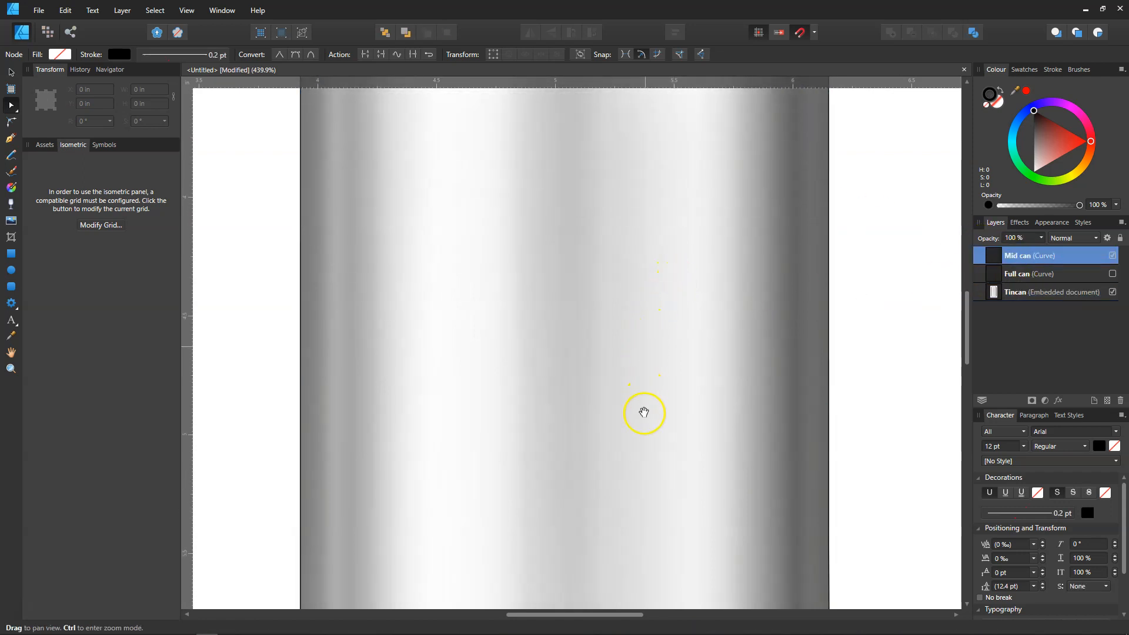
pyautogui.moveTo(645, 411); pyautogui.dragTo(685, 336)
pyautogui.moveTo(685, 468); pyautogui.dragTo(650, 136)
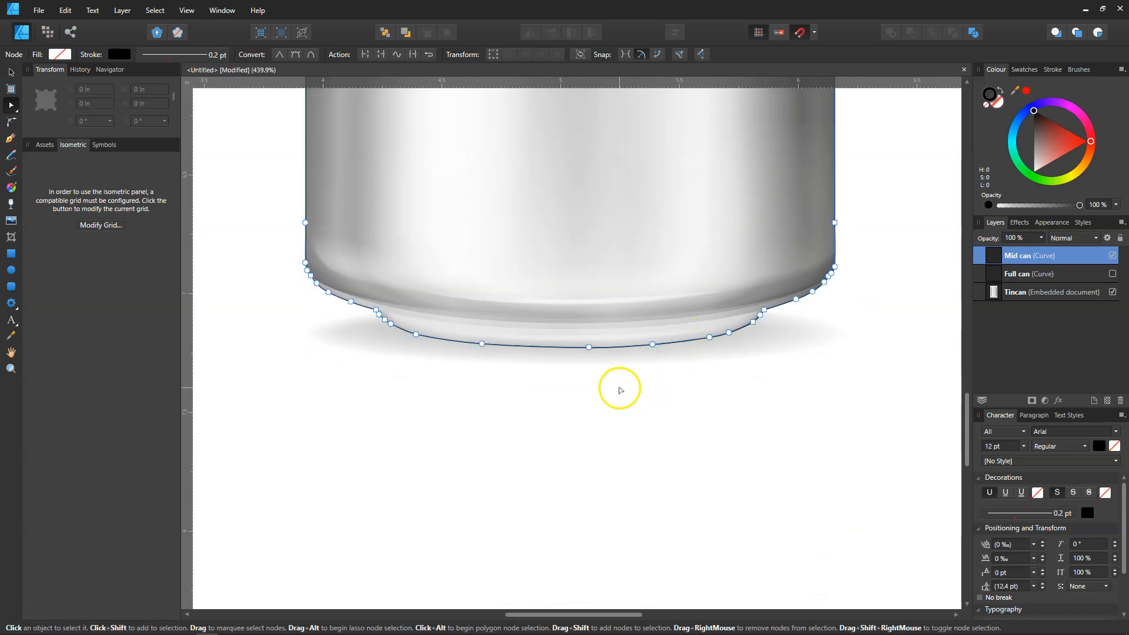
pyautogui.click(589, 347)
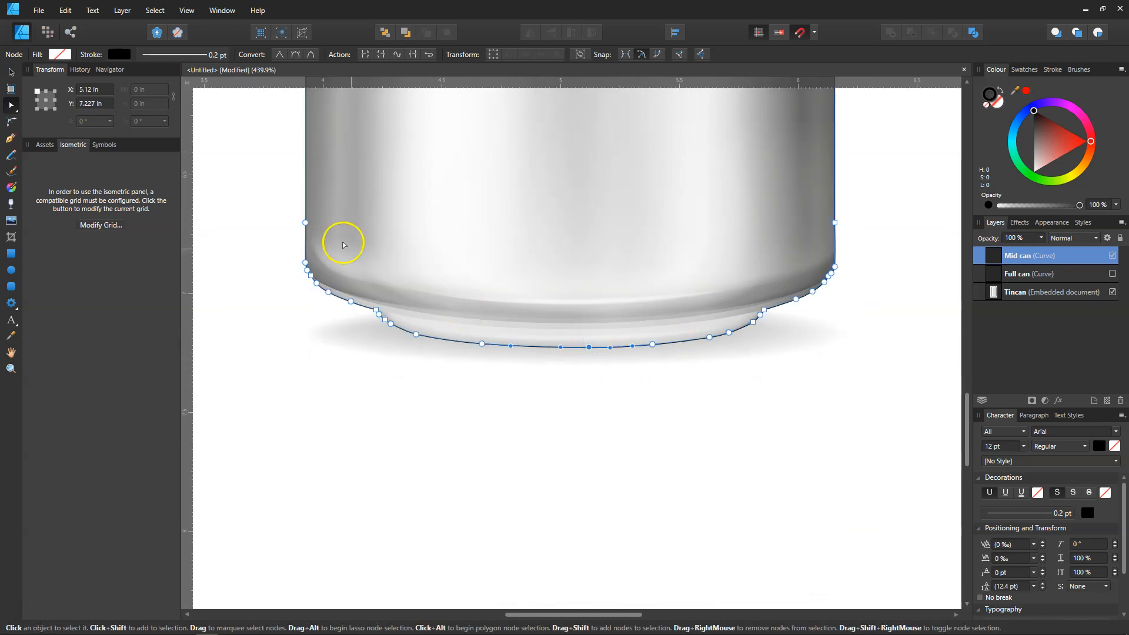
pyautogui.click(365, 54)
# Delete the Mid can nodes around the can's base, leaving the left open end near the centre of the base's upper edge
pyautogui.click(589, 348)
pyautogui.press('Delete')
pyautogui.moveTo(497, 363); pyautogui.dragTo(548, 323)
pyautogui.press('Delete')
pyautogui.moveTo(567, 378); pyautogui.dragTo(803, 260)
pyautogui.press('Delete')
# Move the right open end near the centre of the base's upper edge and close the Mid can curve between both end nodes
pyautogui.click(812, 293)
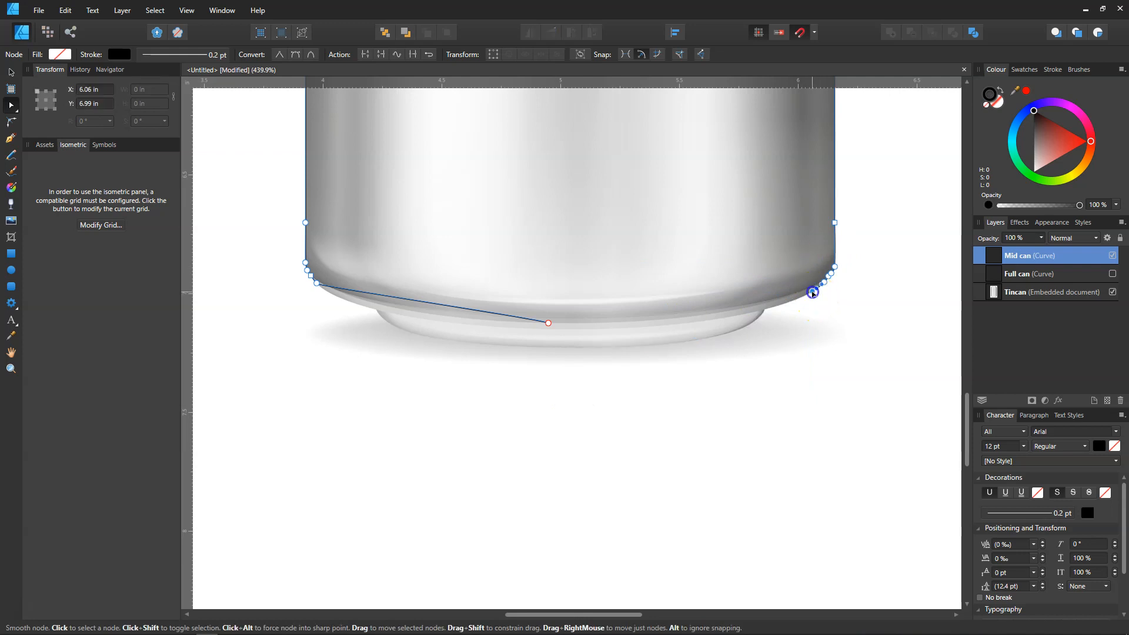
pyautogui.moveTo(812, 292); pyautogui.dragTo(612, 325)
pyautogui.click(534, 332)
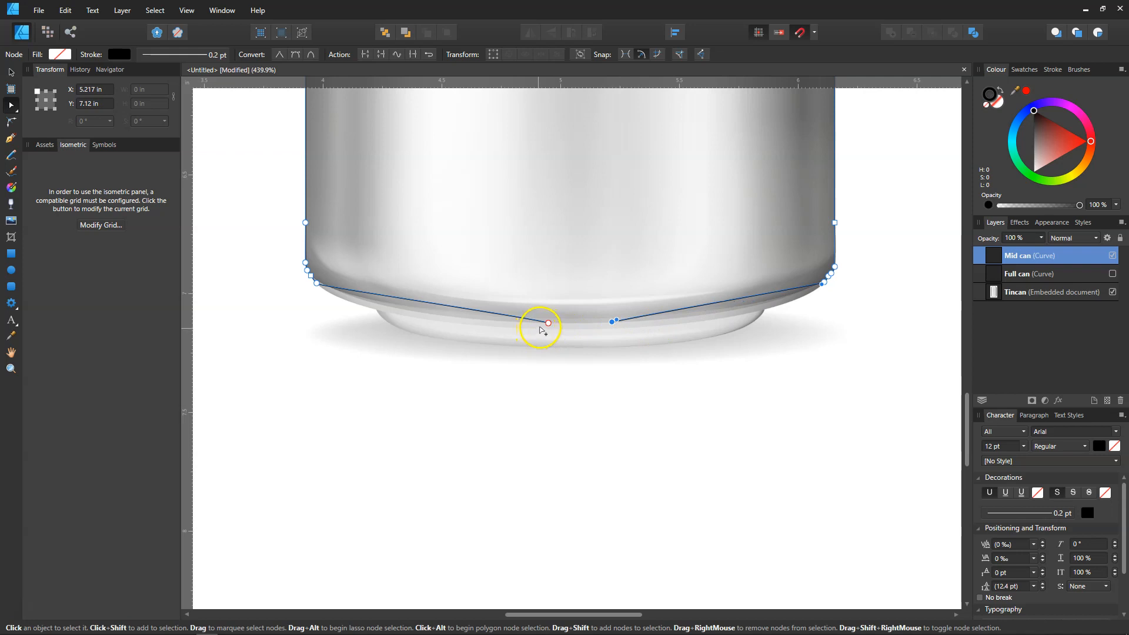
pyautogui.keyDown('shift'); pyautogui.click(547, 323); pyautogui.keyUp('shift')
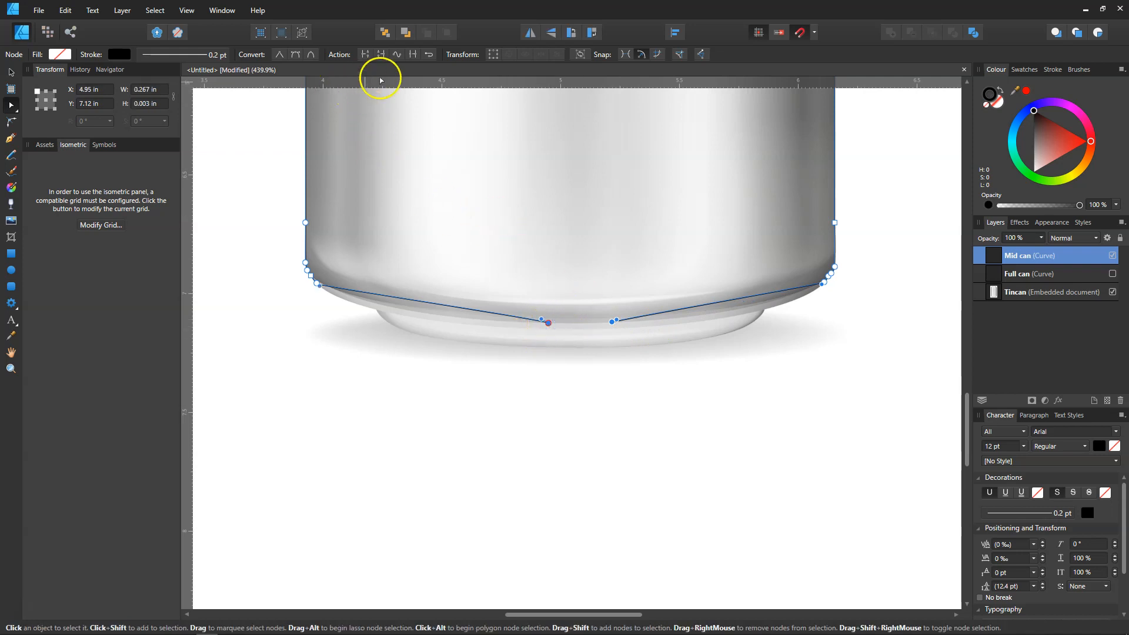
pyautogui.click(381, 54)
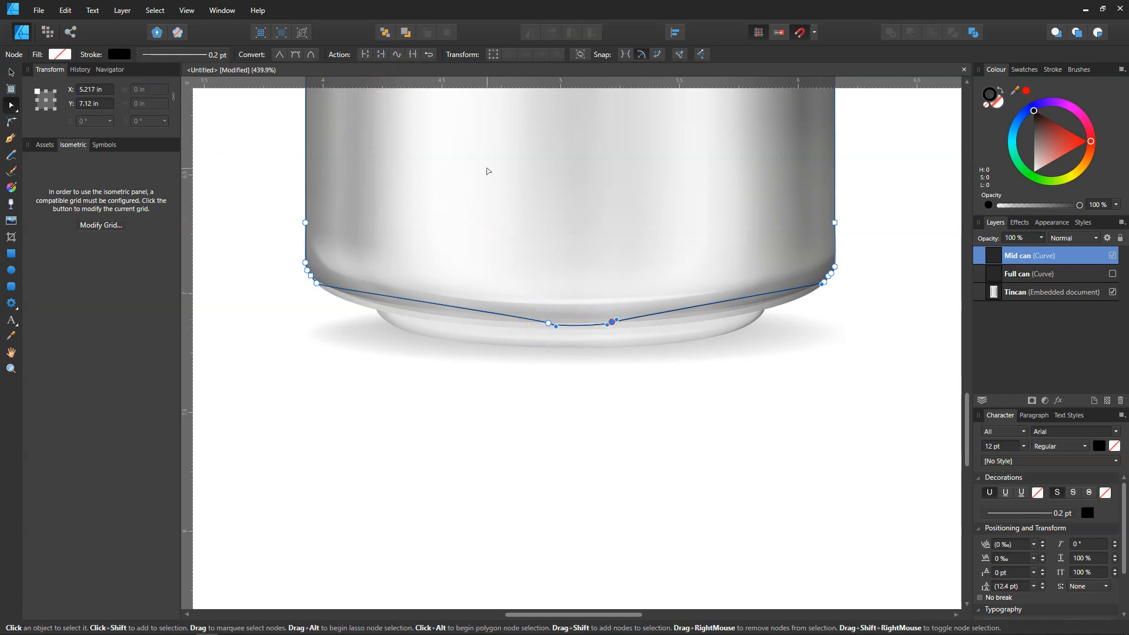
# Fit the Mid can's new lower edge to the body's bottom rim by adjusting nodes and handles and adding a node on each side
pyautogui.click(558, 325)
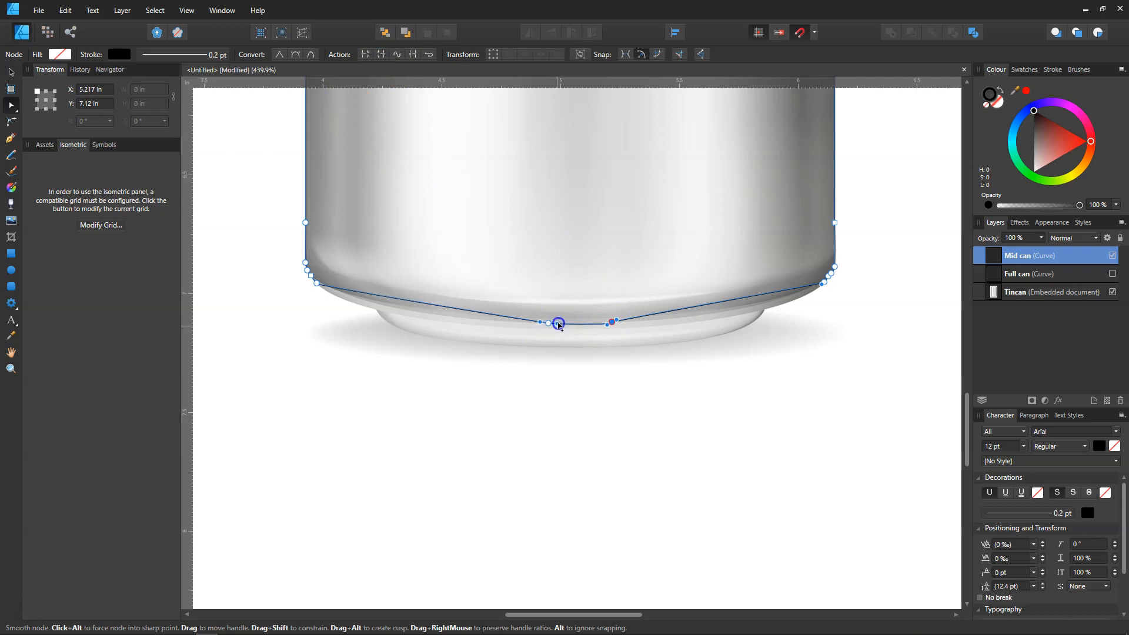
pyautogui.moveTo(559, 325); pyautogui.dragTo(606, 325)
pyautogui.click(421, 302)
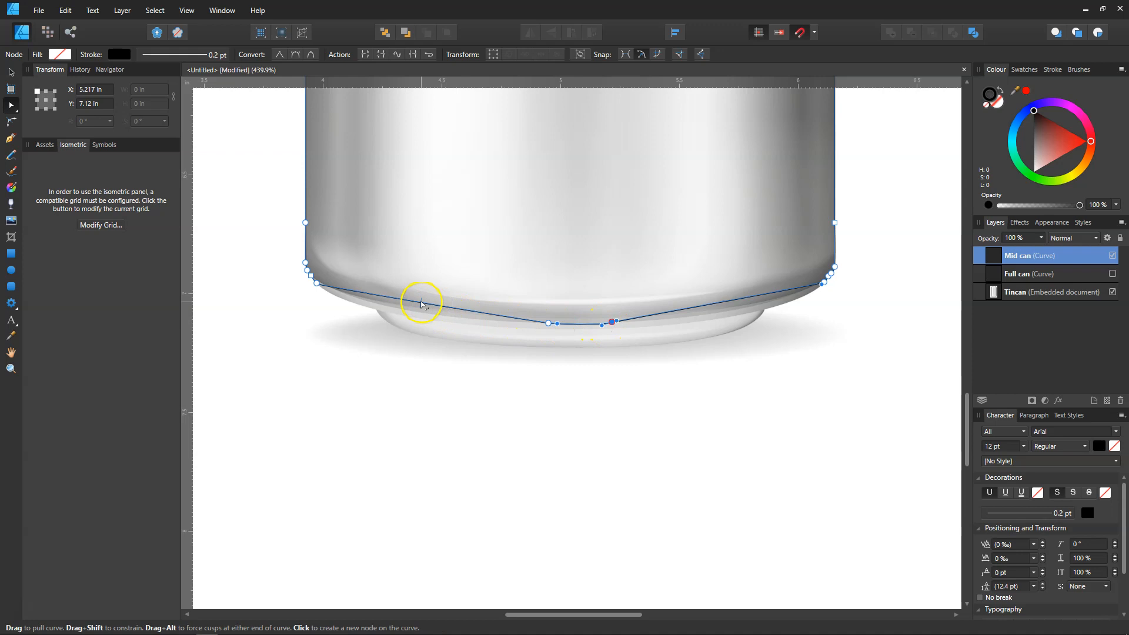
pyautogui.moveTo(421, 302); pyautogui.dragTo(420, 313)
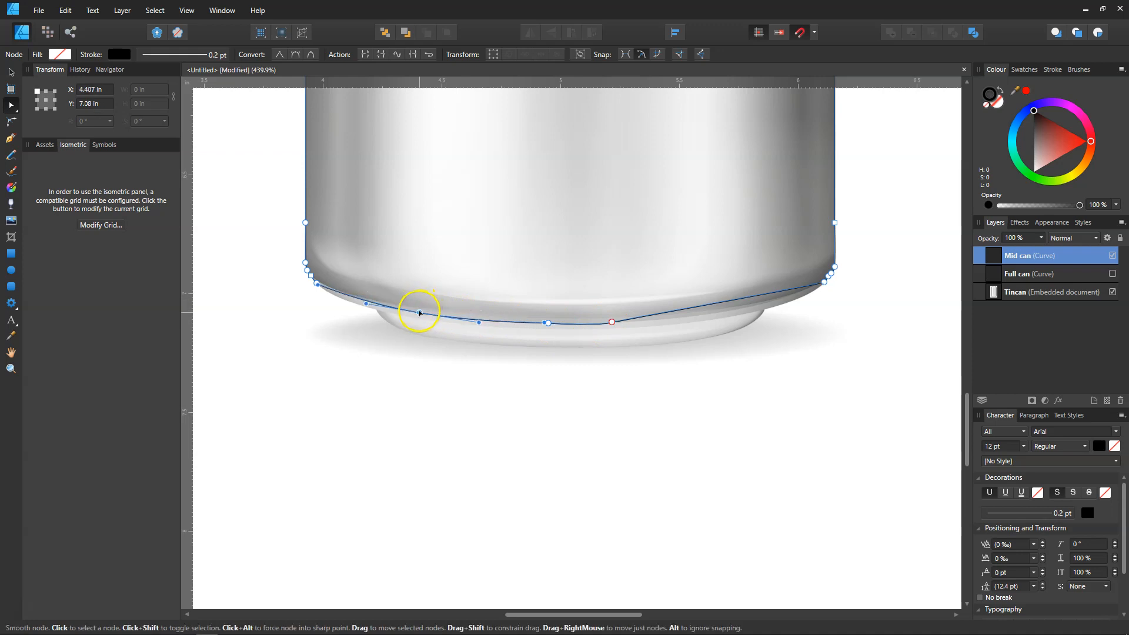
pyautogui.click(612, 322)
pyautogui.moveTo(612, 322); pyautogui.dragTo(633, 321)
pyautogui.moveTo(713, 309); pyautogui.dragTo(757, 306)
pyautogui.click(633, 322)
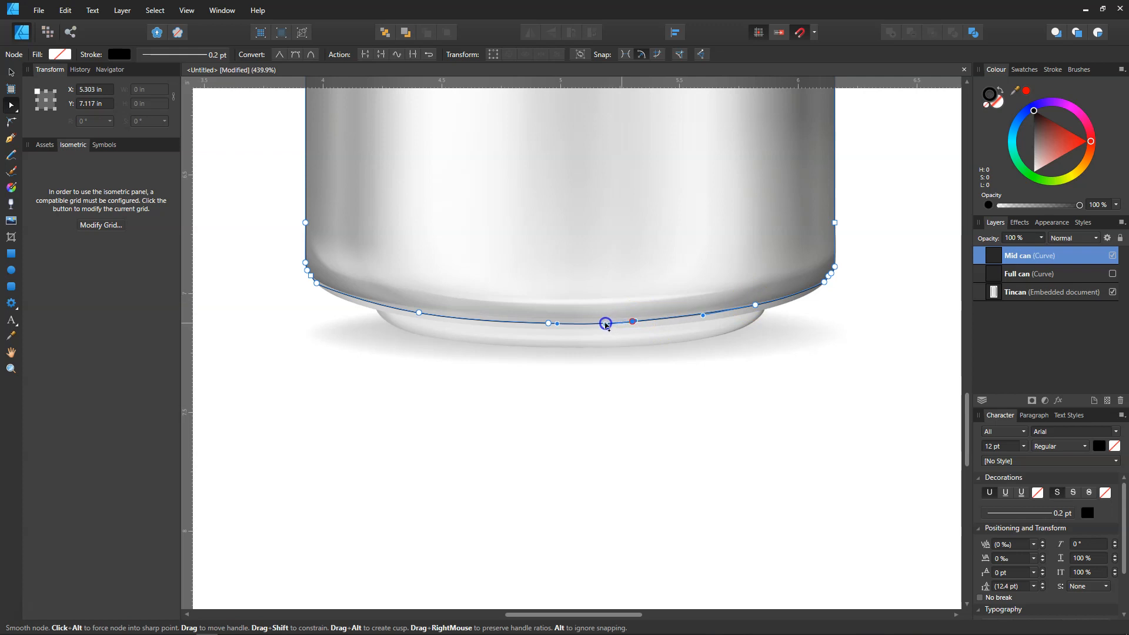
pyautogui.click(657, 365)
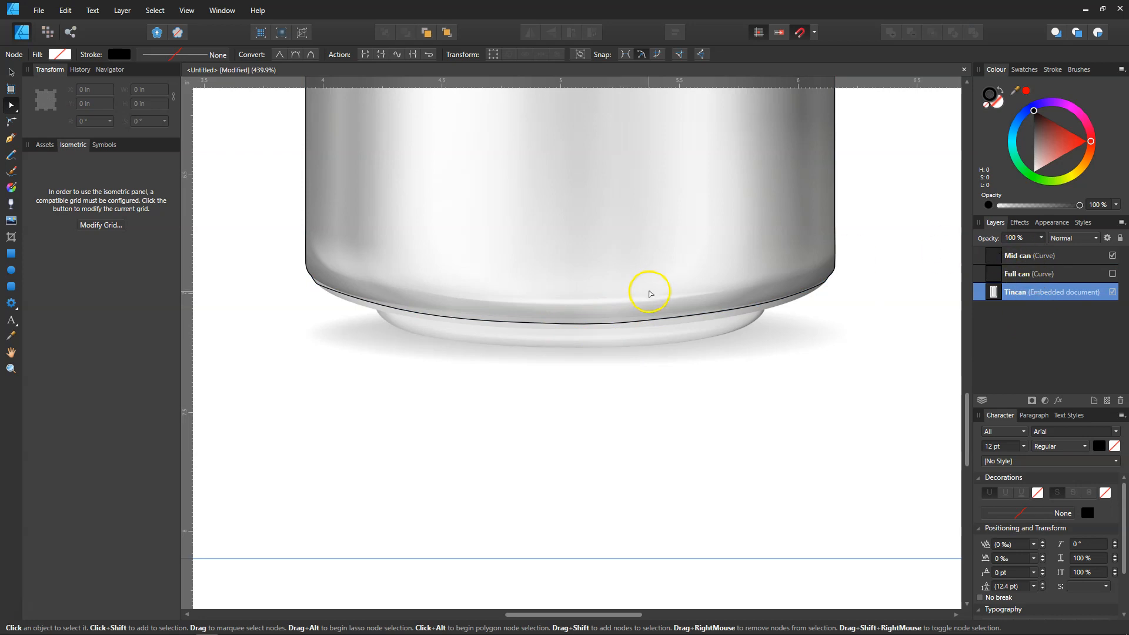
# Duplicate the Tincan document and clip the copy inside the Full can curve, with Full can made visible
pyautogui.click(1023, 263)
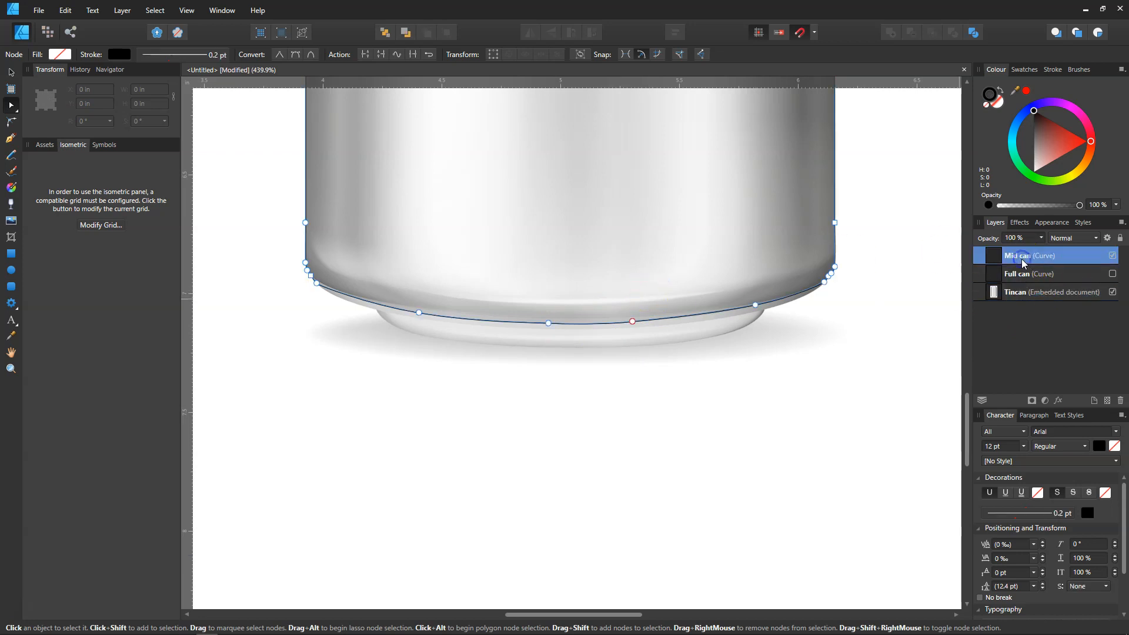
pyautogui.click(1025, 291)
pyautogui.click(1024, 298)
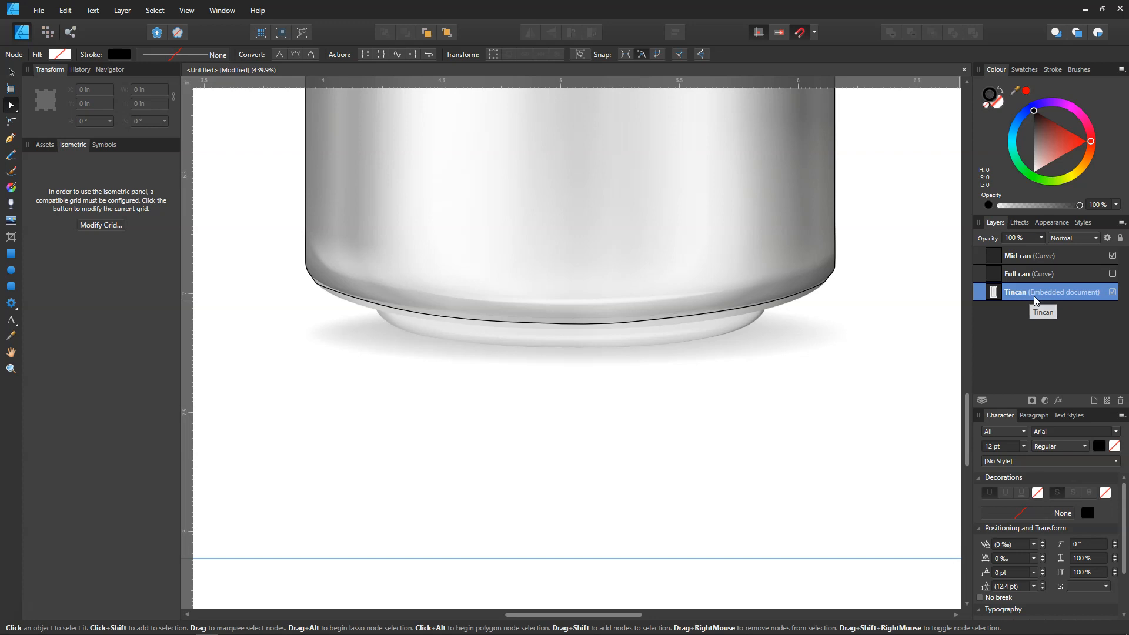
pyautogui.hotkey('ctrl', 'j')
pyautogui.click(1000, 300)
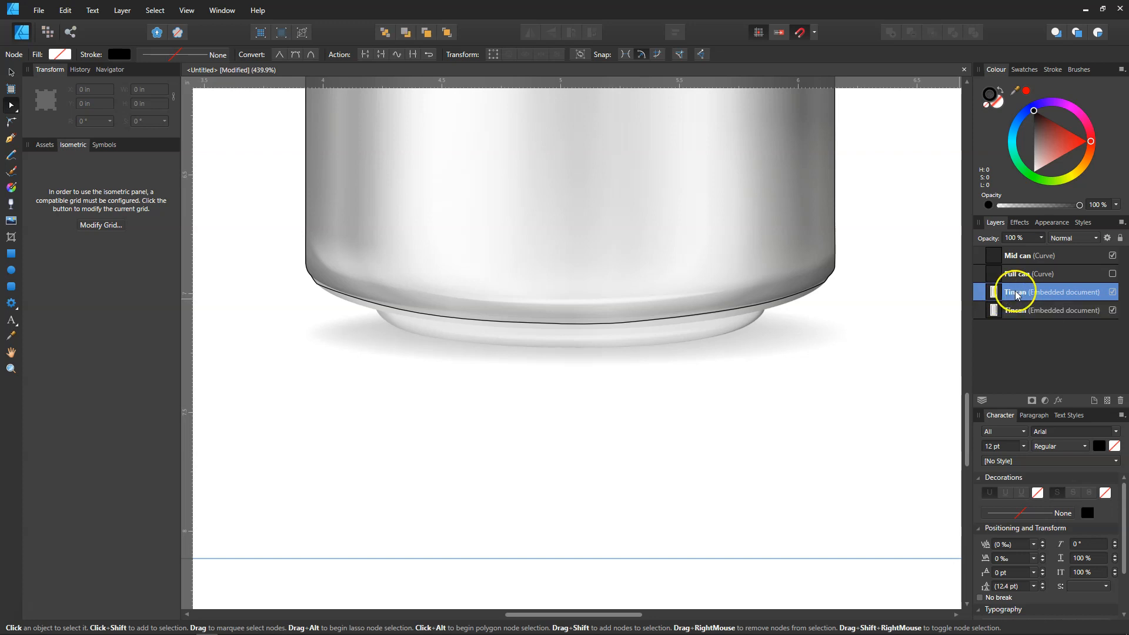
pyautogui.click(1113, 274)
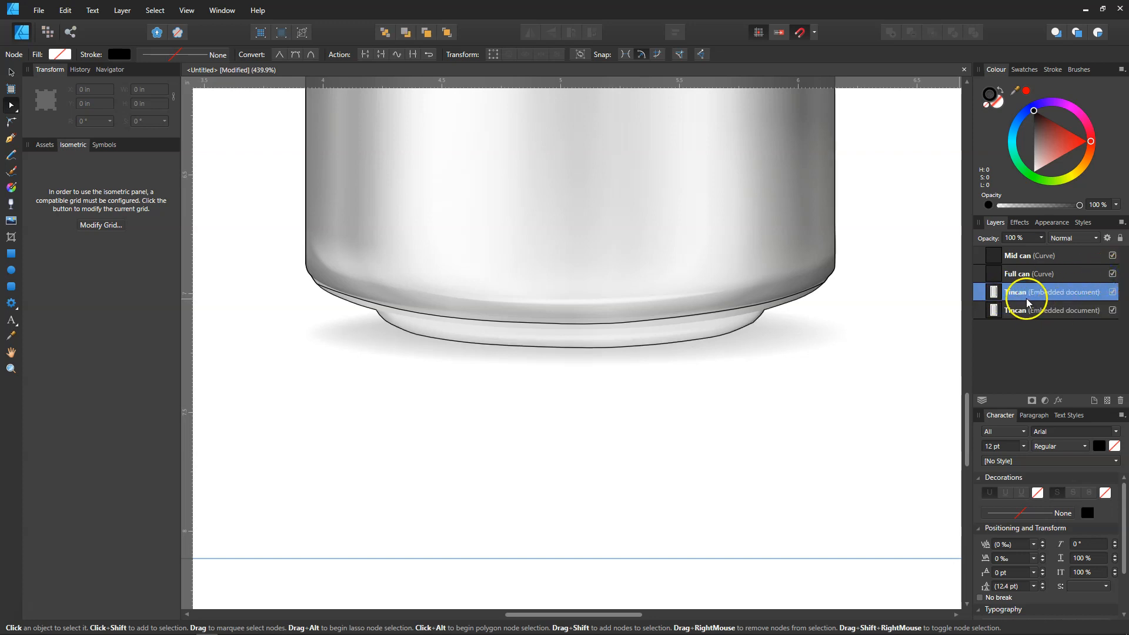
pyautogui.moveTo(1007, 293); pyautogui.dragTo(1018, 278)
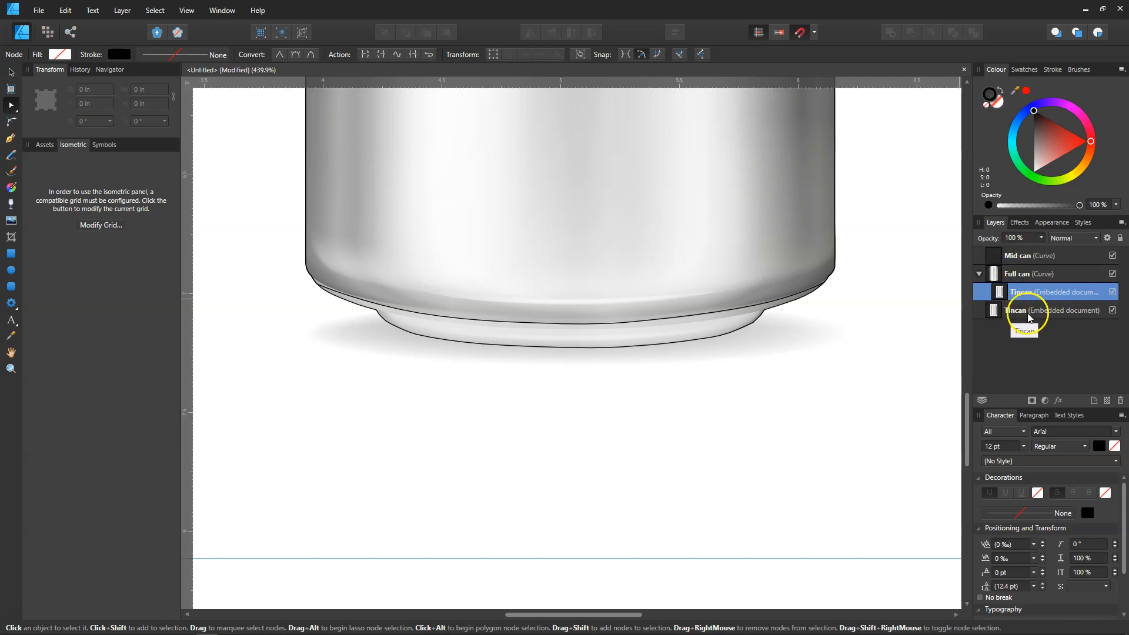
# Duplicate the Mid can curve, rename the copy as Placement holder and place it at the bottom of the layer stack
pyautogui.click(1026, 261)
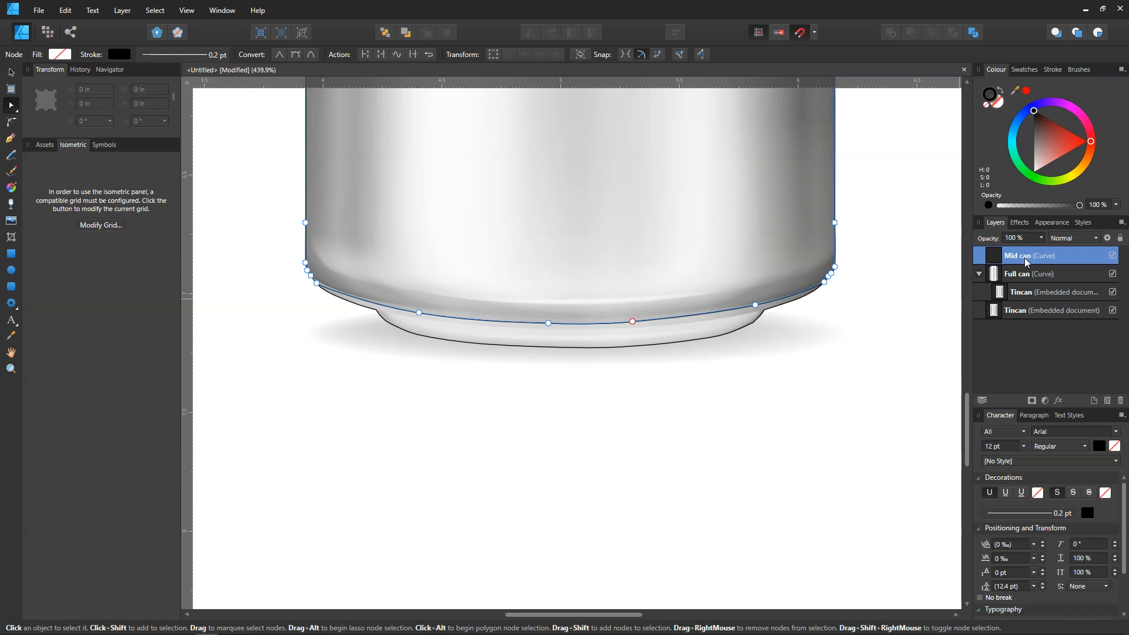
pyautogui.hotkey('ctrl', 'j')
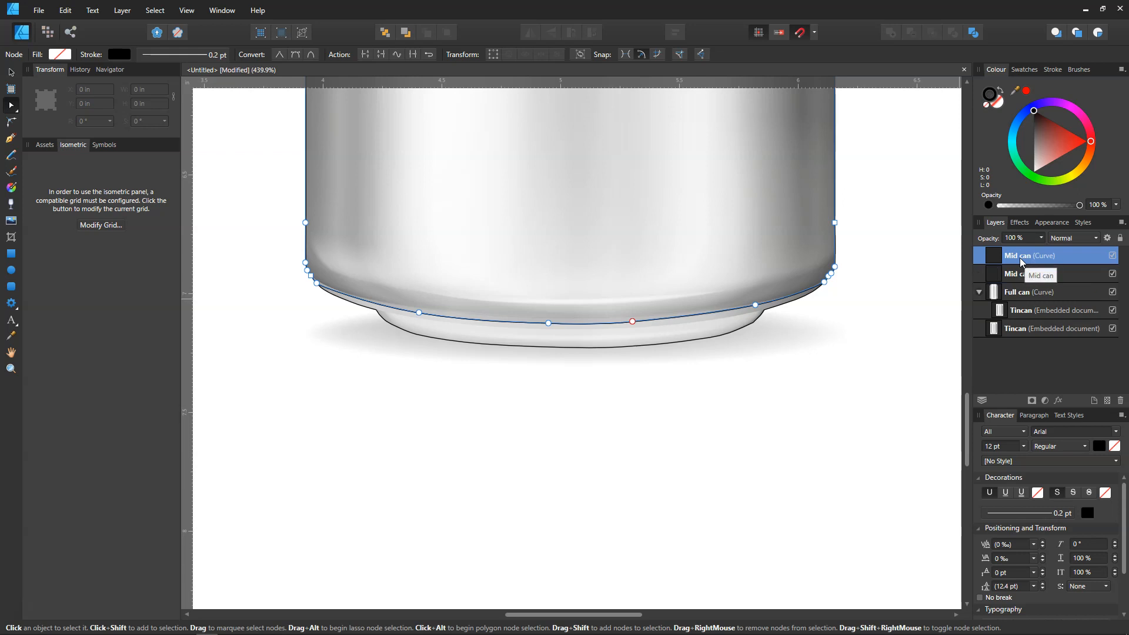
pyautogui.doubleClick(1020, 260)
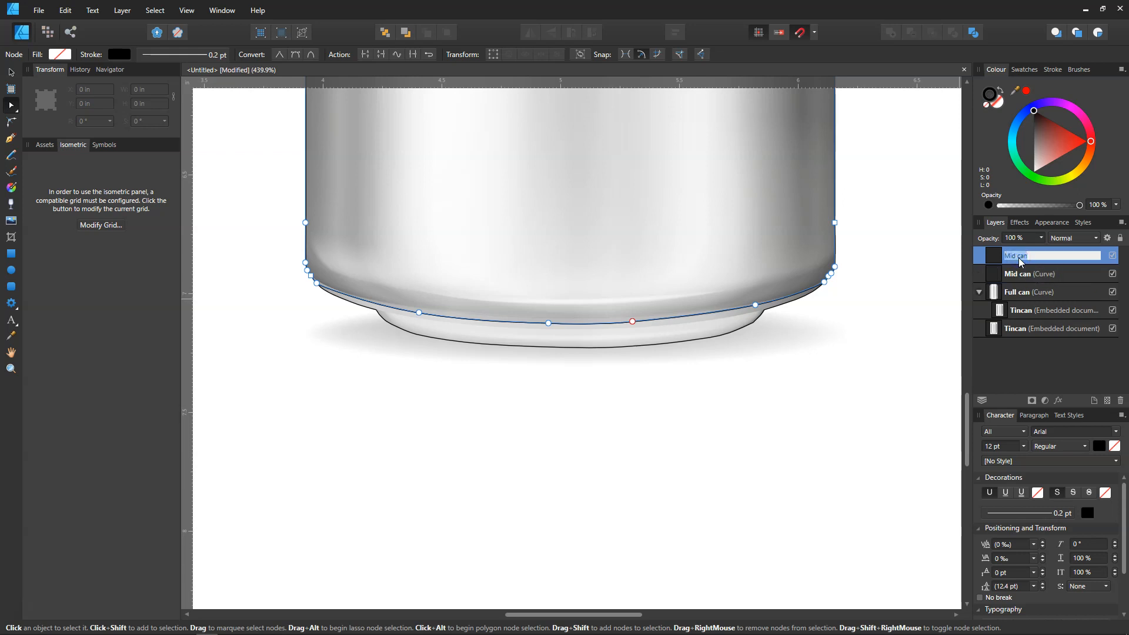
pyautogui.write('Placement holder')
pyautogui.press('Return')
pyautogui.moveTo(1003, 259); pyautogui.dragTo(996, 360)
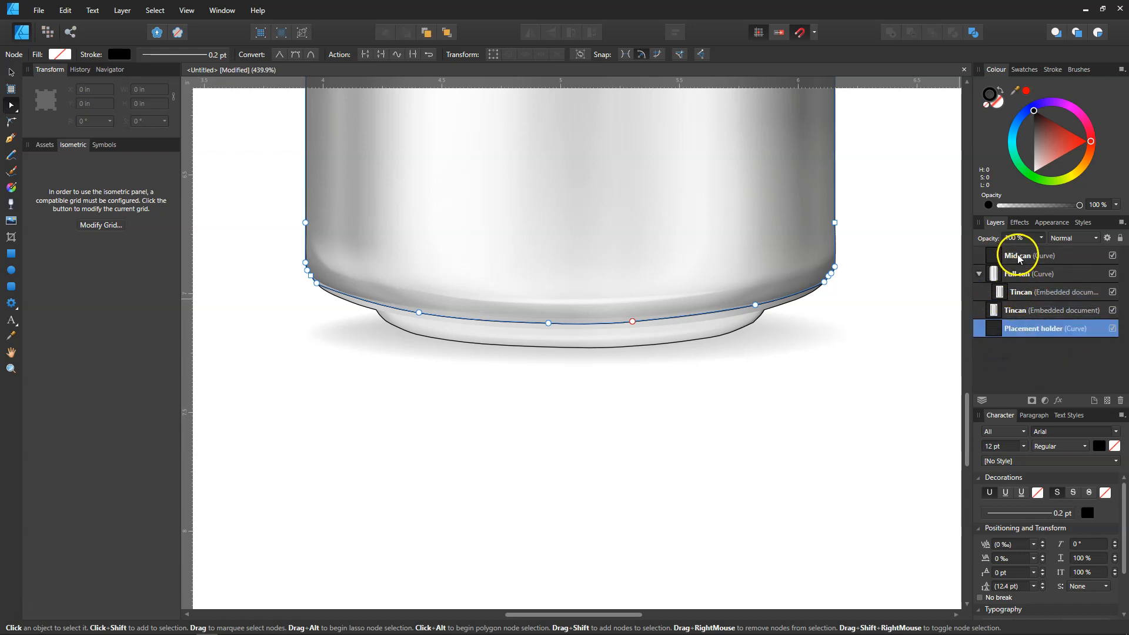
# Clip the remaining Tincan document inside the Mid can curve below Placement holder, and rasterise the Mid can layer
pyautogui.click(981, 277)
pyautogui.moveTo(1014, 292); pyautogui.dragTo(1002, 347)
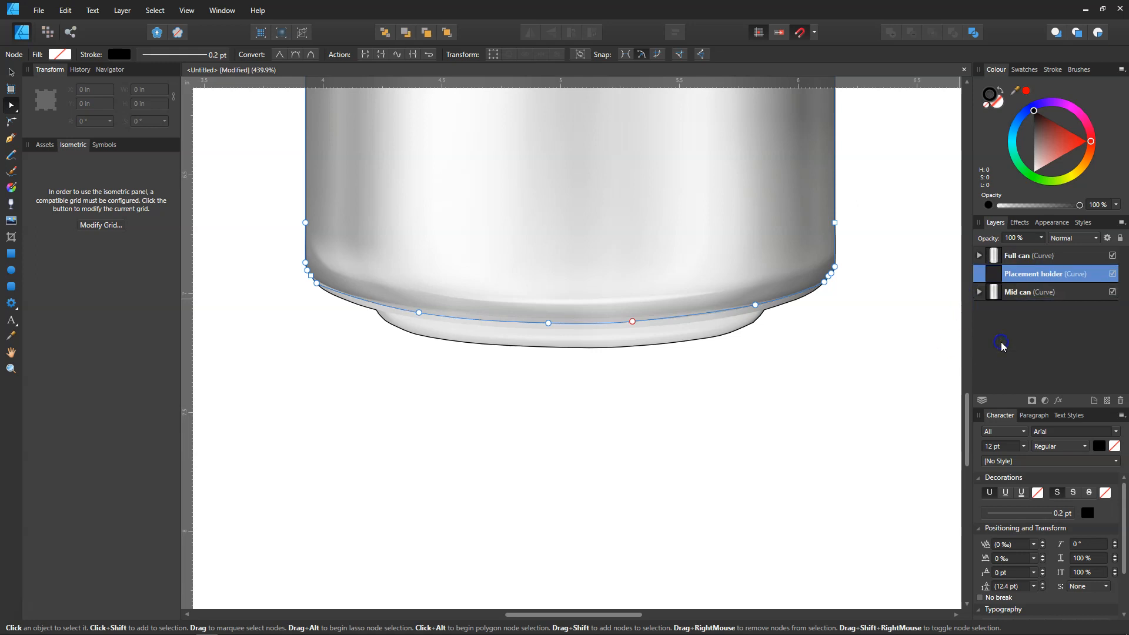
pyautogui.click(1023, 291)
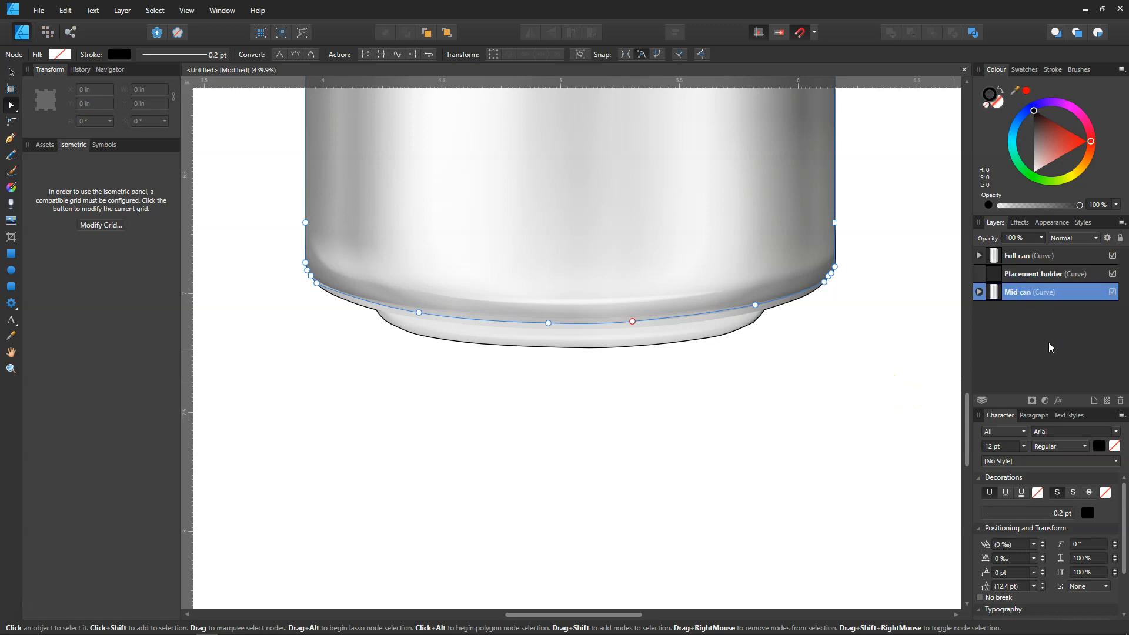
pyautogui.rightClick(1018, 293)
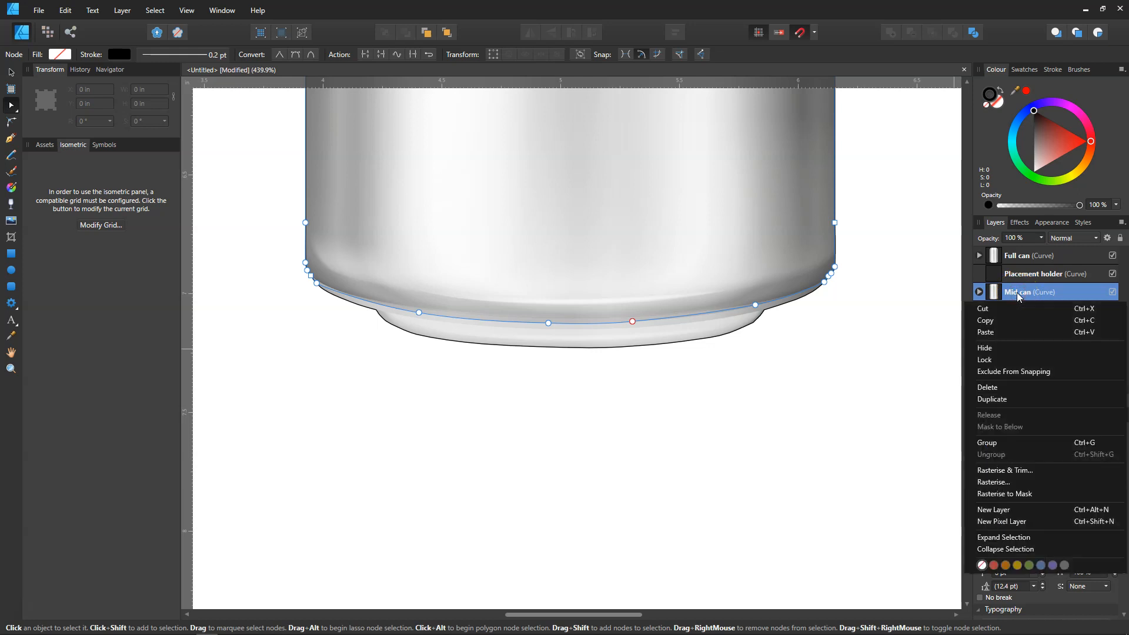
pyautogui.click(1008, 485)
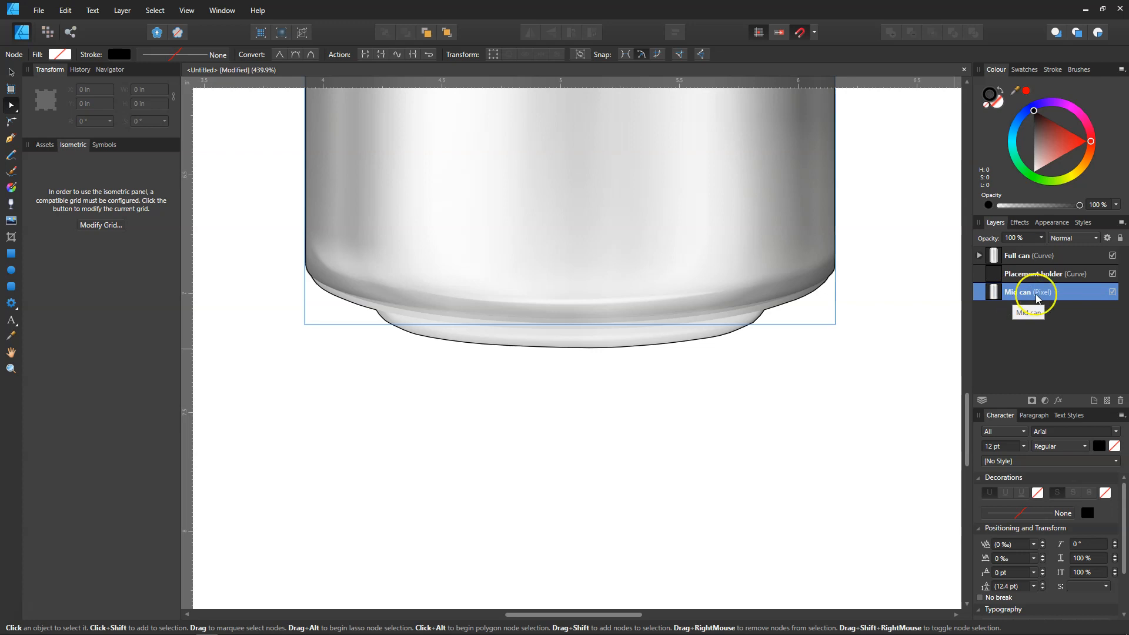
# Examine the rasterised Mid can with the Full can layer hidden, and show Full can again to view the whole can
pyautogui.click(1112, 256)
pyautogui.click(1112, 257)
pyautogui.click(1112, 256)
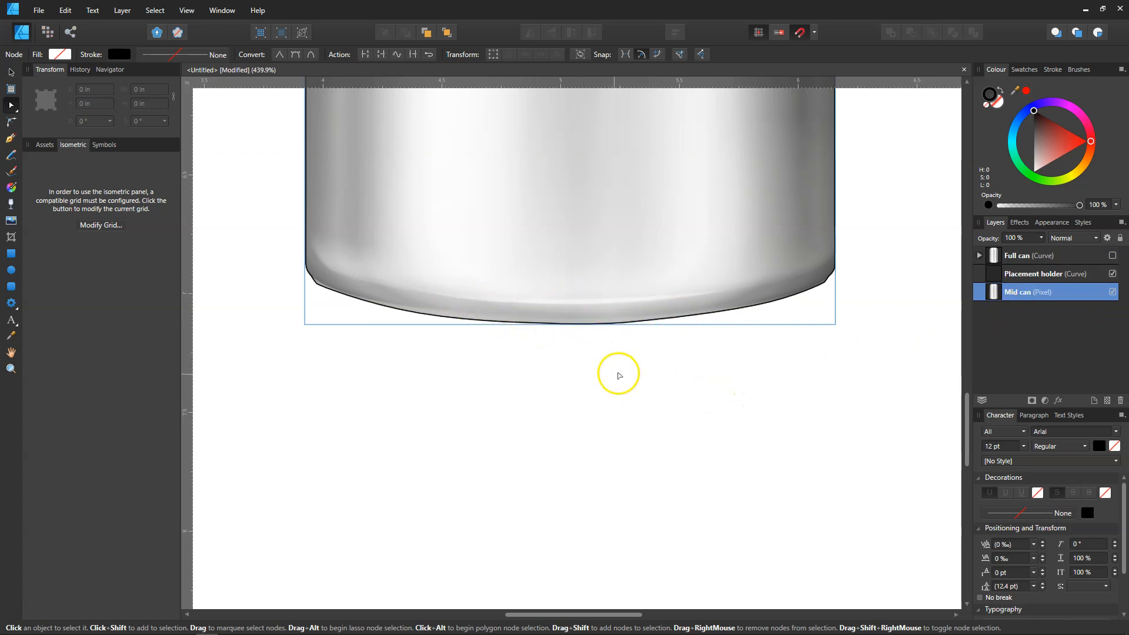
pyautogui.click(1113, 256)
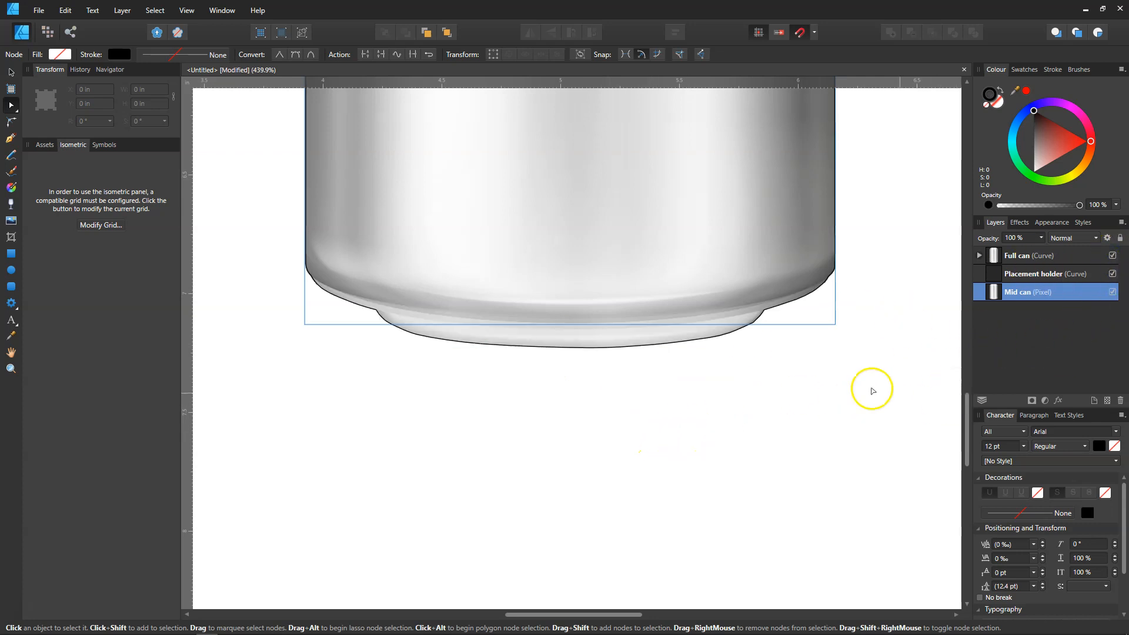
pyautogui.click(11, 368)
pyautogui.moveTo(493, 296)
pyautogui.mouseDown()
pyautogui.moveTo(642, 462)
pyautogui.moveTo(500, 298)
pyautogui.mouseUp()
pyautogui.moveTo(779, 423); pyautogui.dragTo(609, 322)
pyautogui.scroll(3, 787, 396)
pyautogui.scroll(2, 787, 405)
pyautogui.scroll(-1, 772, 414)
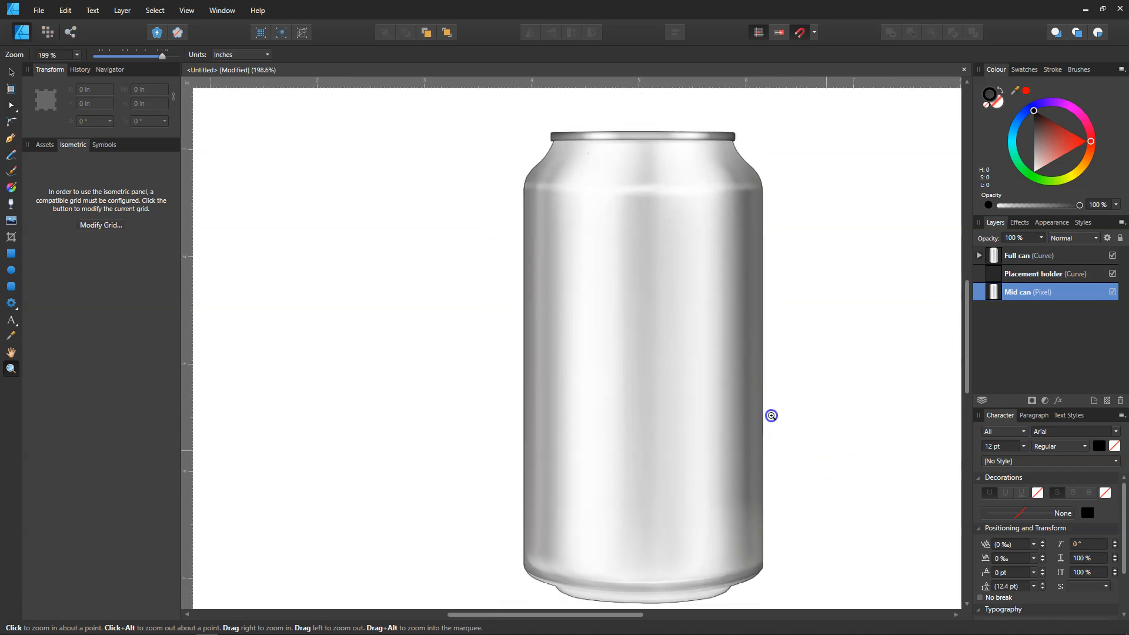
pyautogui.scroll(-2, 773, 414)
# Duplicate the rasterised Mid can layer and clip one copy inside the other
pyautogui.click(11, 71)
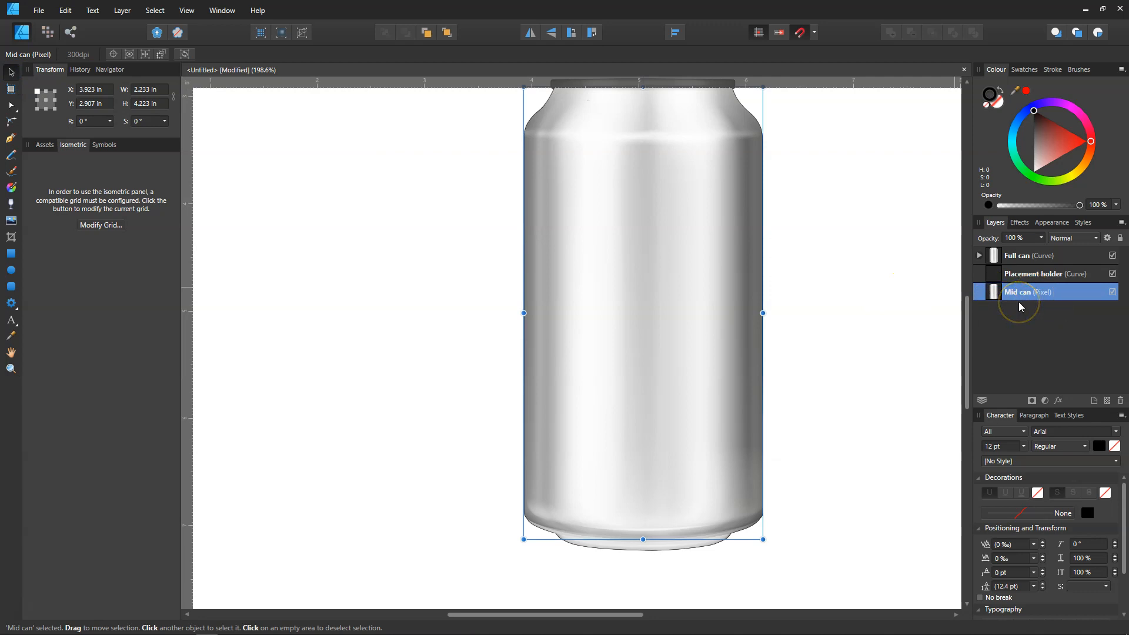
pyautogui.hotkey('ctrl', 'j')
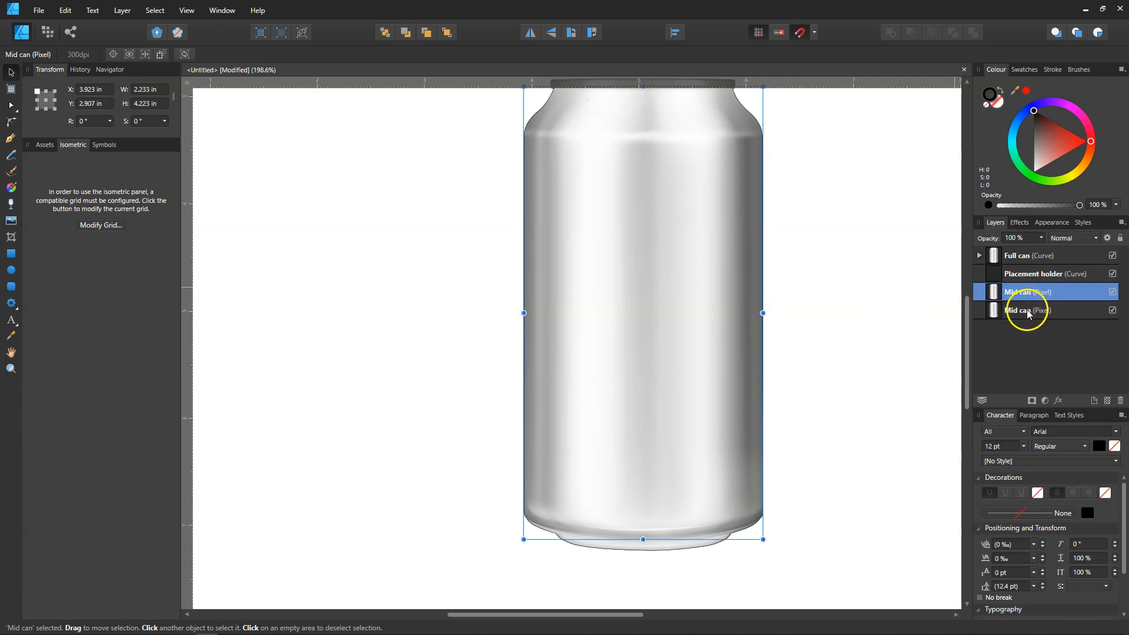
pyautogui.moveTo(1013, 312); pyautogui.dragTo(1030, 299)
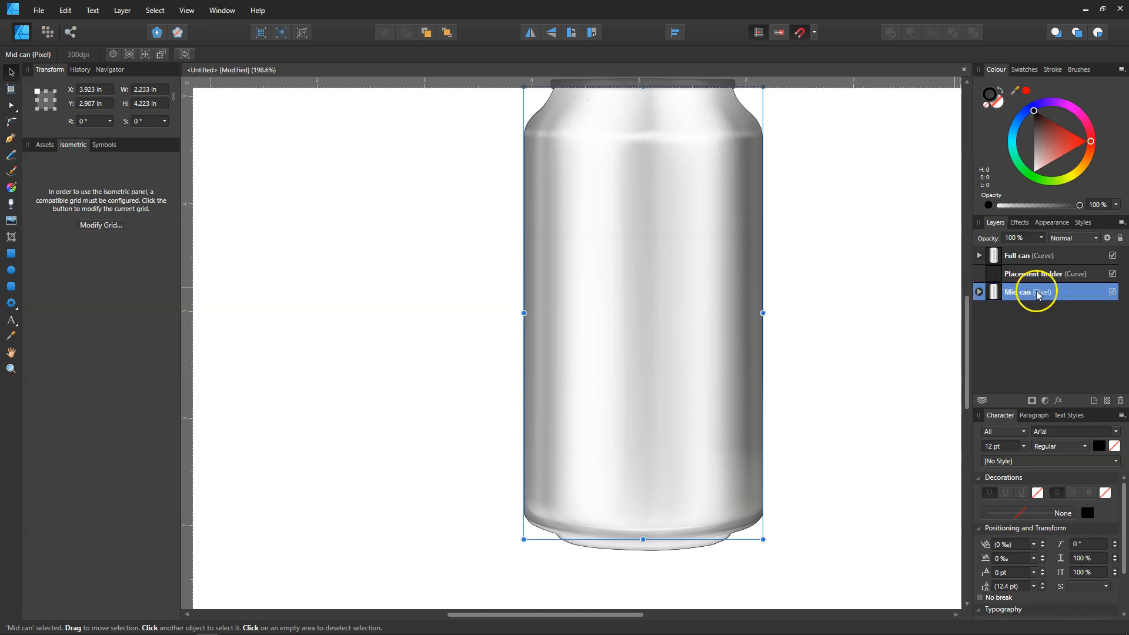
# Rename the outer Mid can pixel layer as color and the nested one as color 2
pyautogui.doubleClick(1030, 296)
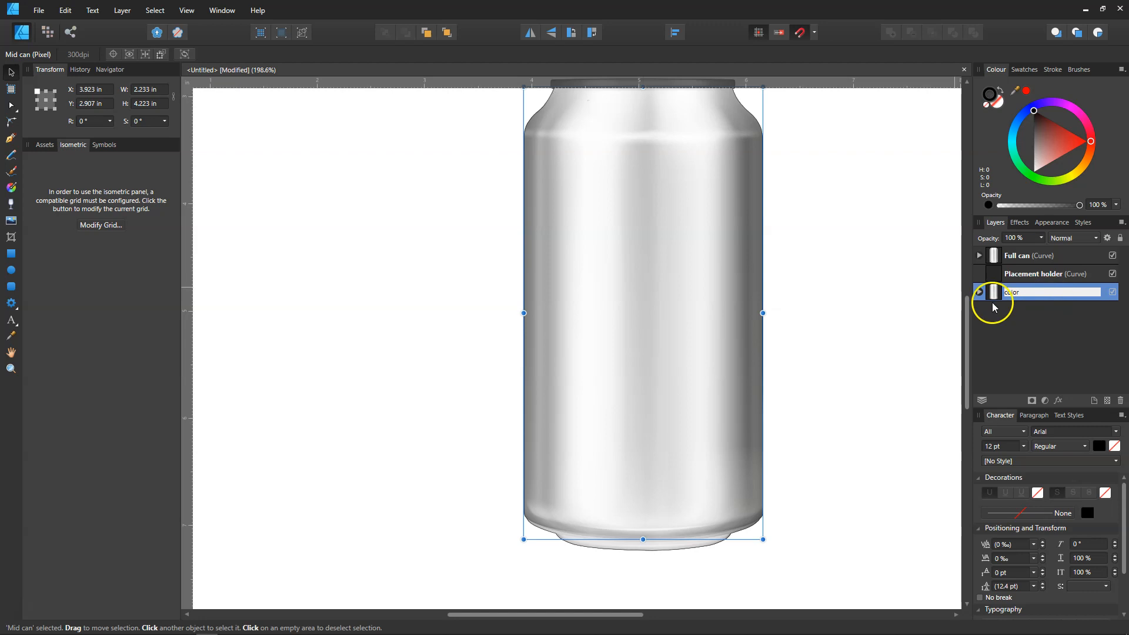
pyautogui.press('Return')
pyautogui.click(980, 292)
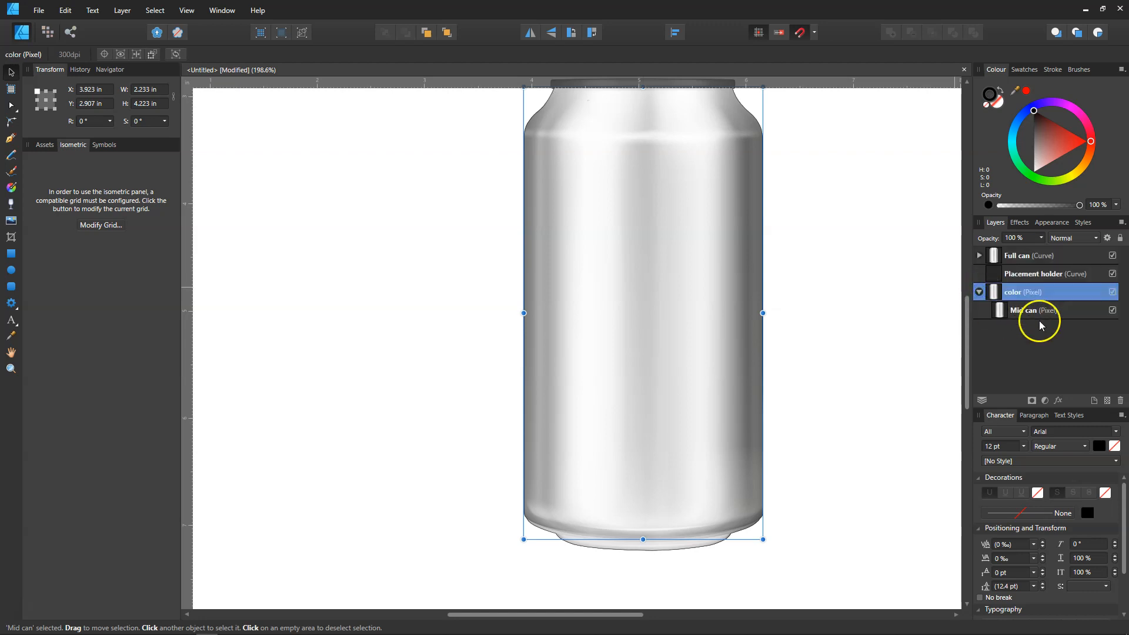
pyautogui.click(1025, 312)
pyautogui.doubleClick(1024, 311)
pyautogui.write('color 2')
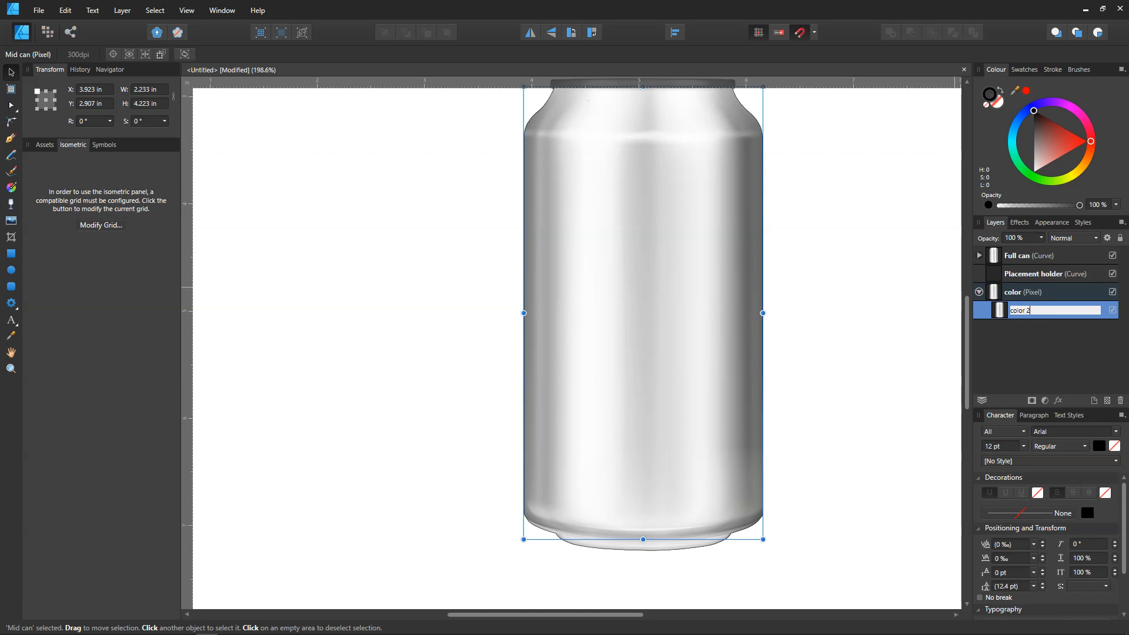
pyautogui.press('Return')
pyautogui.doubleClick(1021, 310)
pyautogui.click(983, 310)
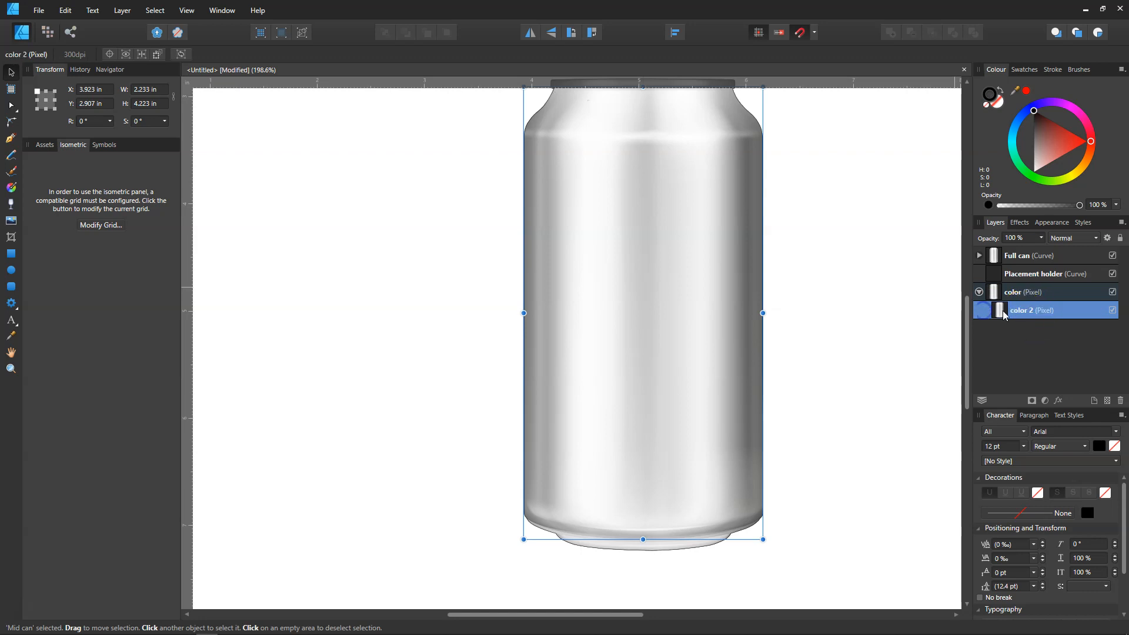
# Apply a Colour Overlay layer effect to color 2 in red, with HSL values of about 0, 94, 41
pyautogui.click(1058, 401)
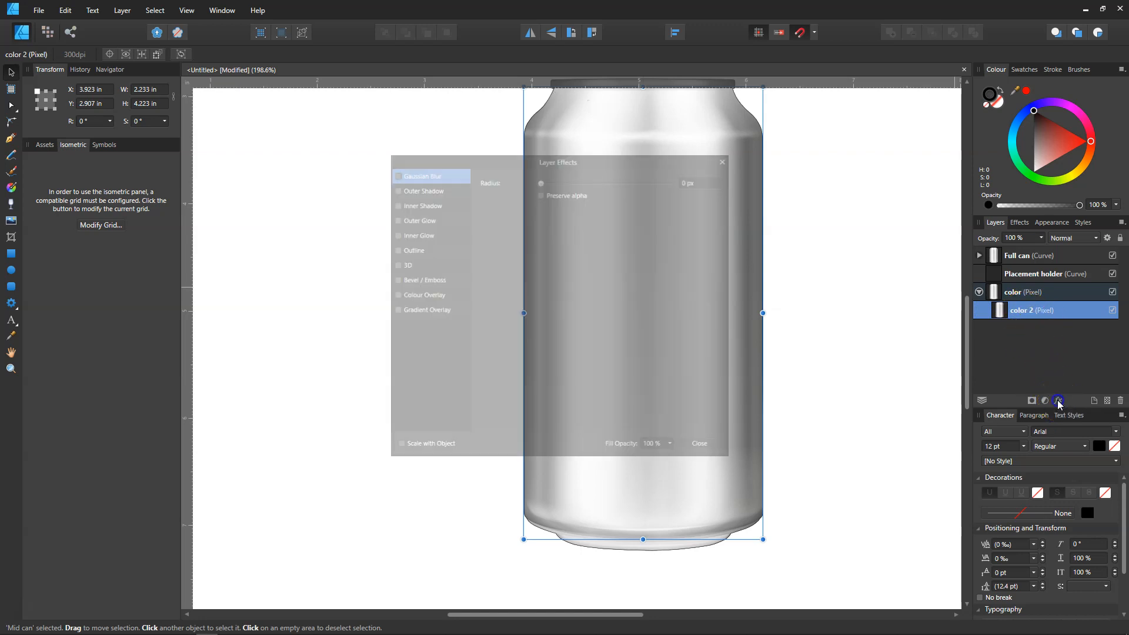
pyautogui.click(412, 297)
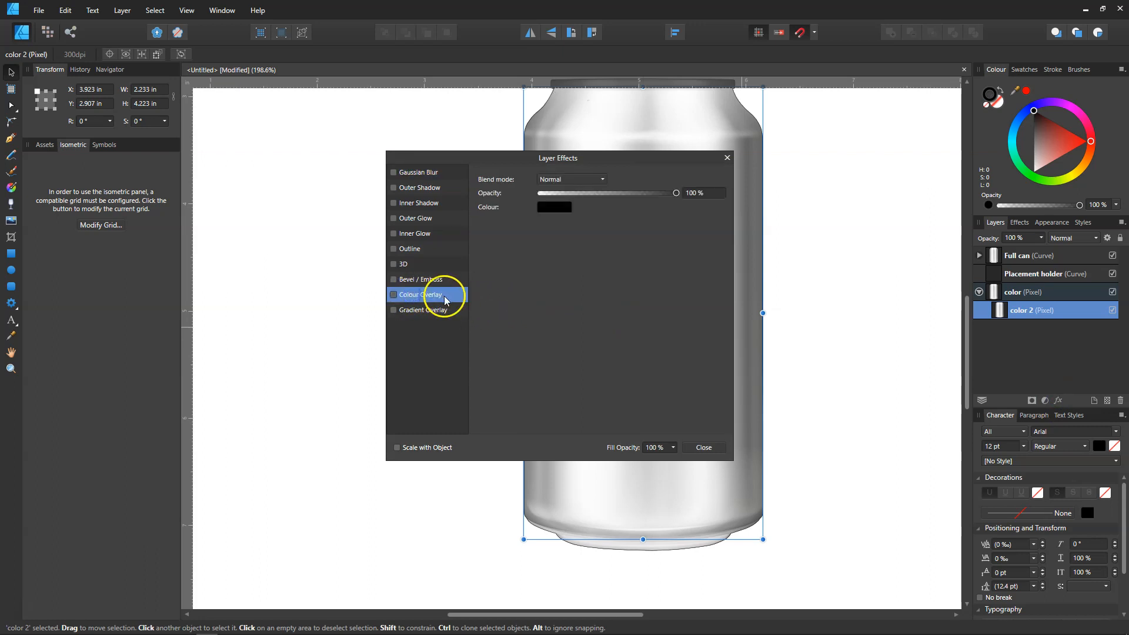
pyautogui.click(393, 295)
pyautogui.click(548, 207)
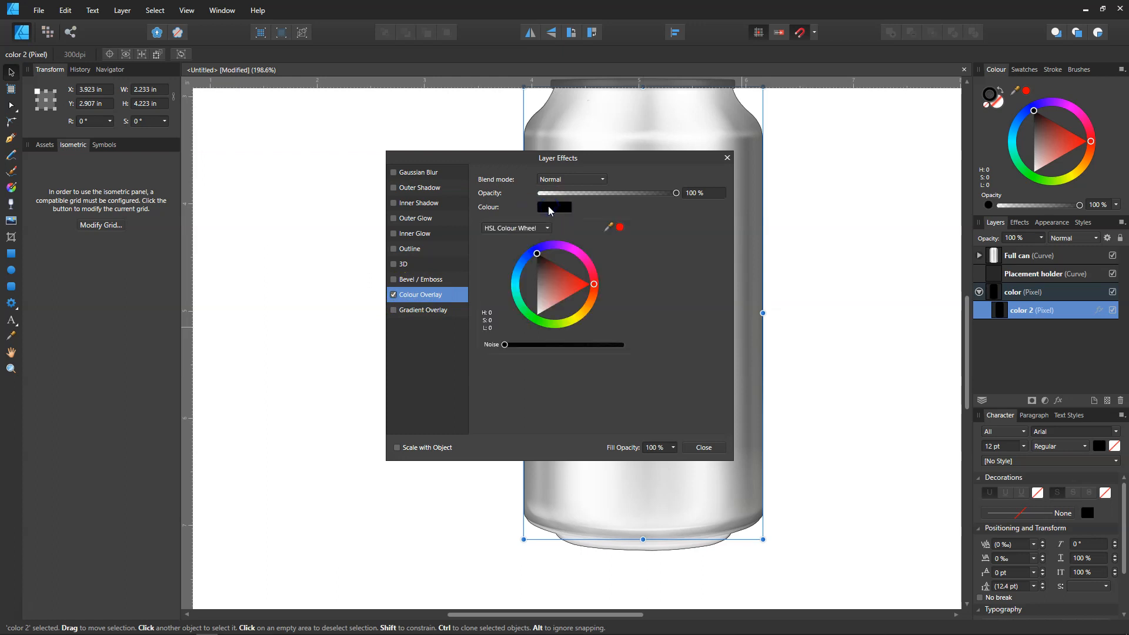
pyautogui.moveTo(538, 258); pyautogui.dragTo(575, 284)
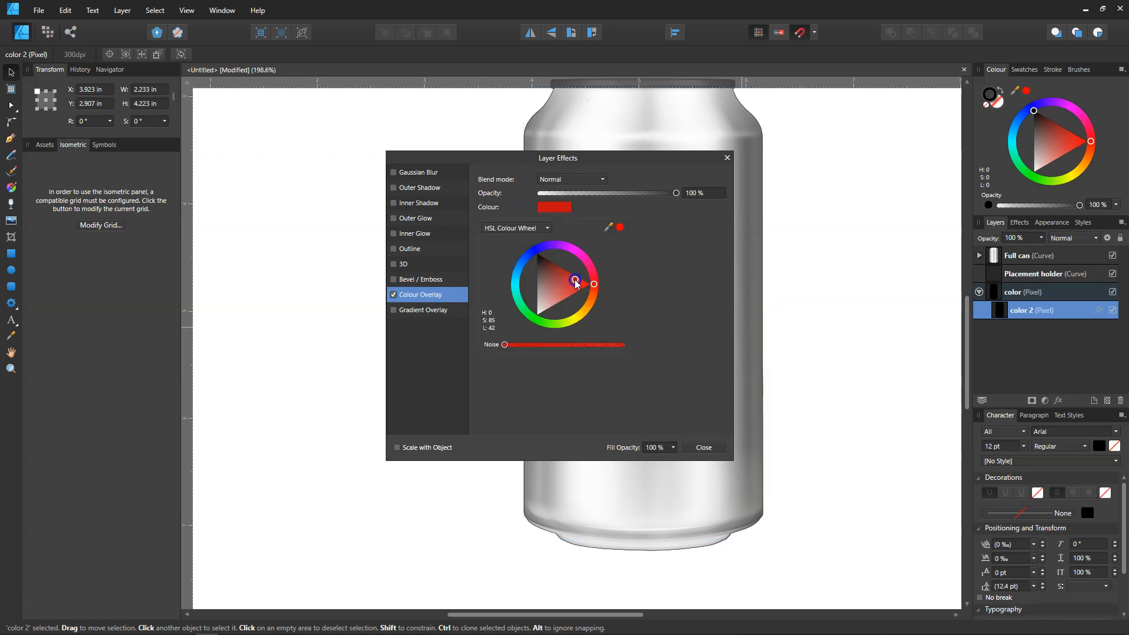
pyautogui.click(703, 446)
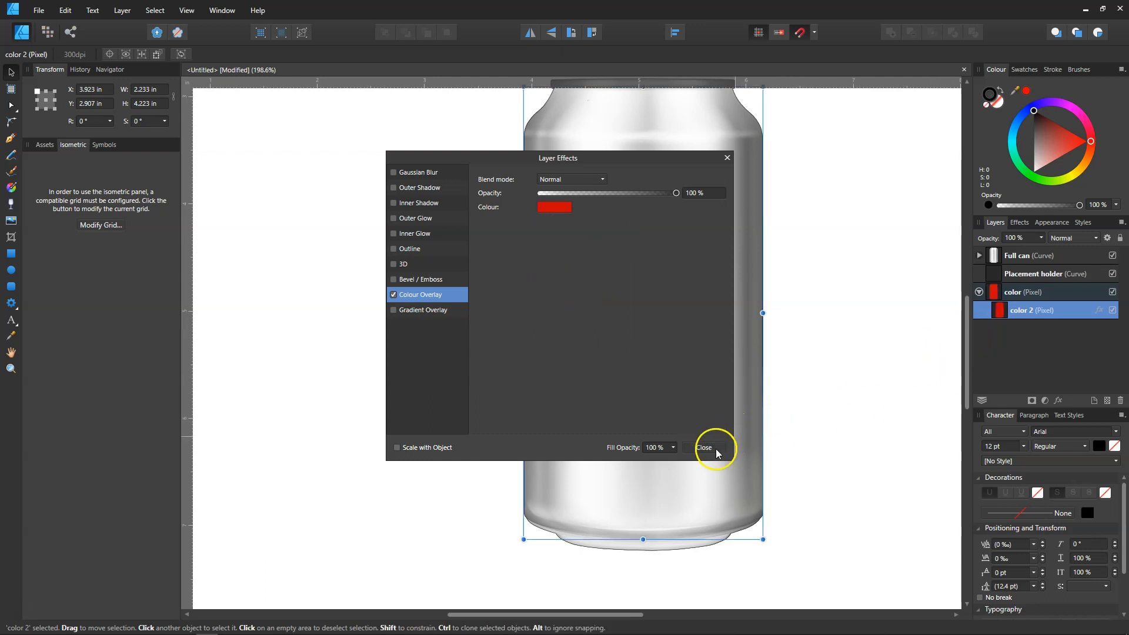
pyautogui.click(714, 448)
# Examine the overlay colour on the can body with the Full can layer hidden, and show Full can again
pyautogui.click(979, 291)
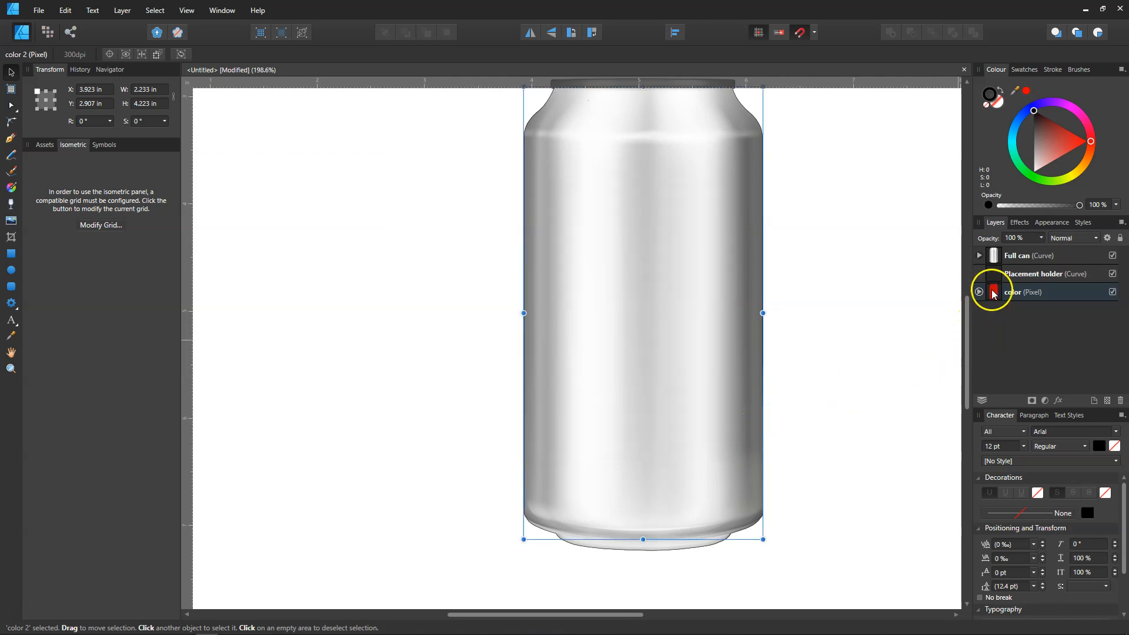
pyautogui.scroll(2, 764, 365)
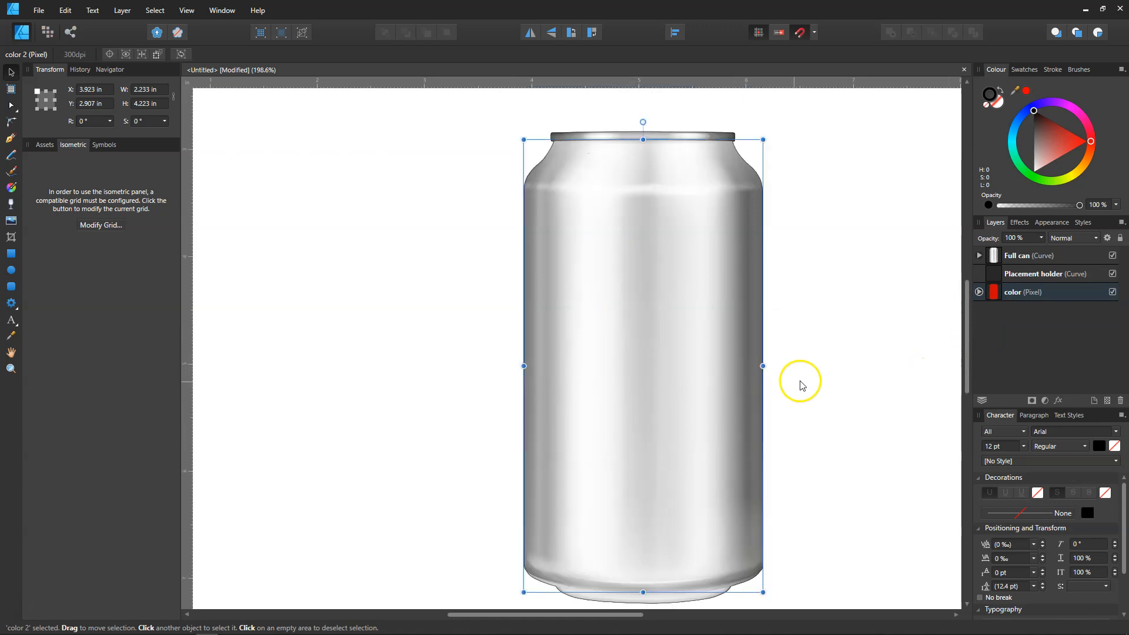
pyautogui.click(1112, 255)
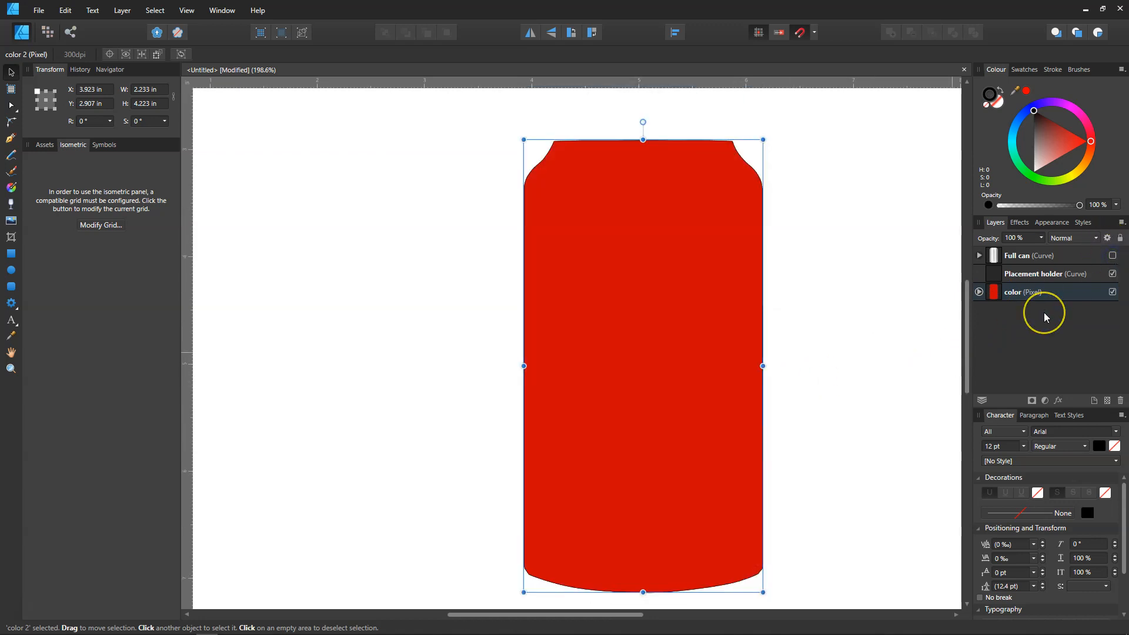
pyautogui.click(1112, 257)
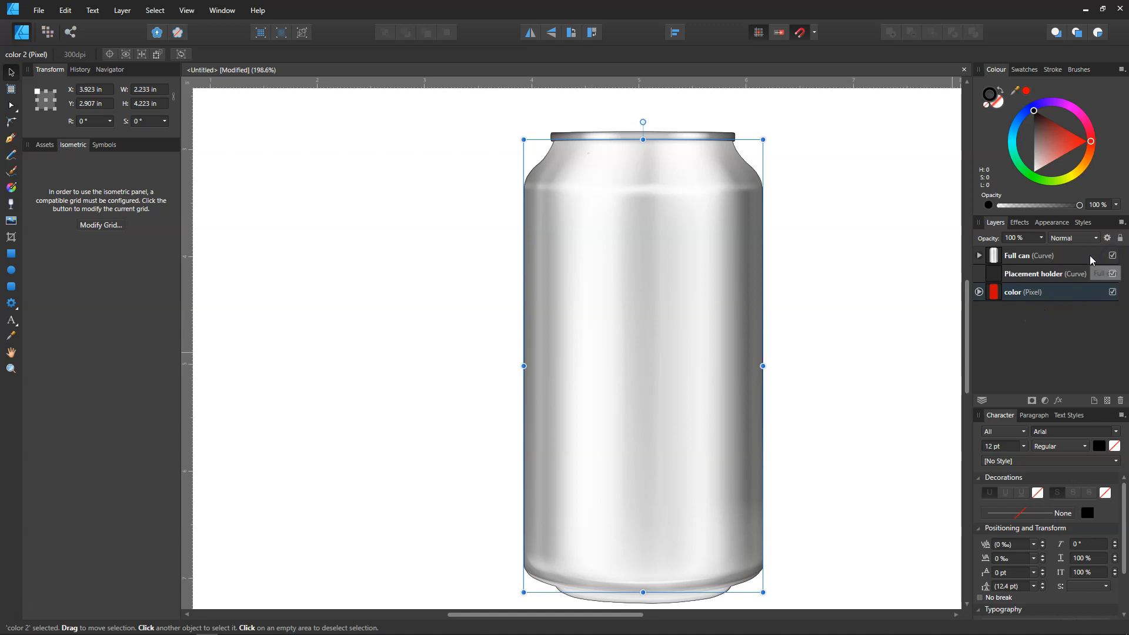
# Rename the Full can layer as showdows
pyautogui.doubleClick(1020, 256)
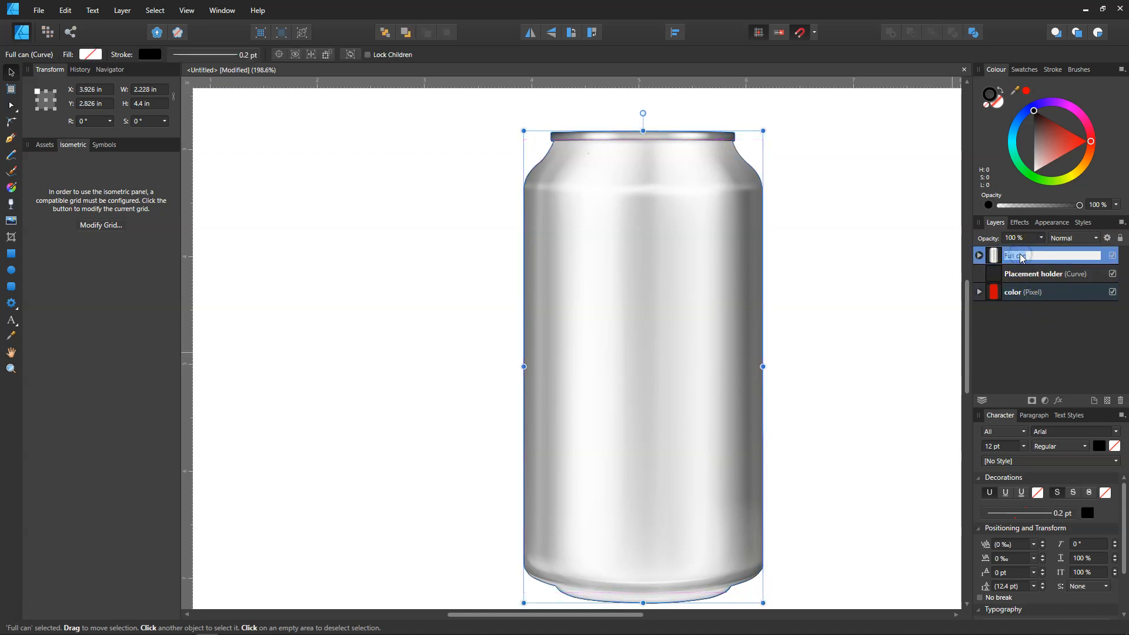
pyautogui.write('s')
pyautogui.click(1041, 345)
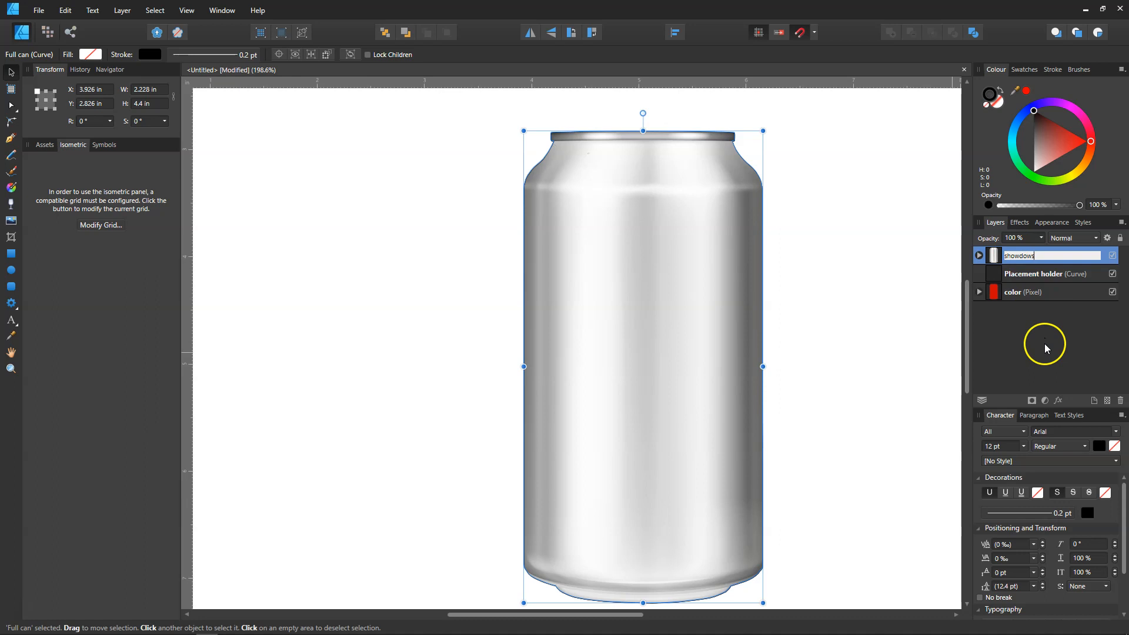
pyautogui.click(979, 255)
pyautogui.click(979, 255)
# Duplicate the showdows layer and place one copy between Placement holder and color
pyautogui.click(1010, 259)
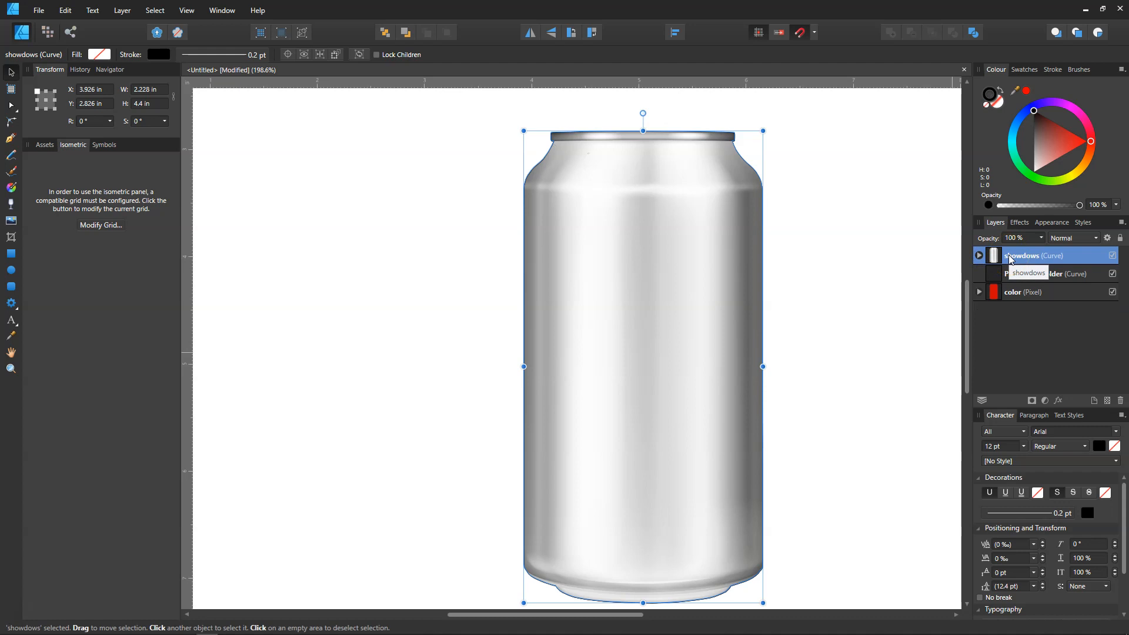
pyautogui.hotkey('ctrl', 'j')
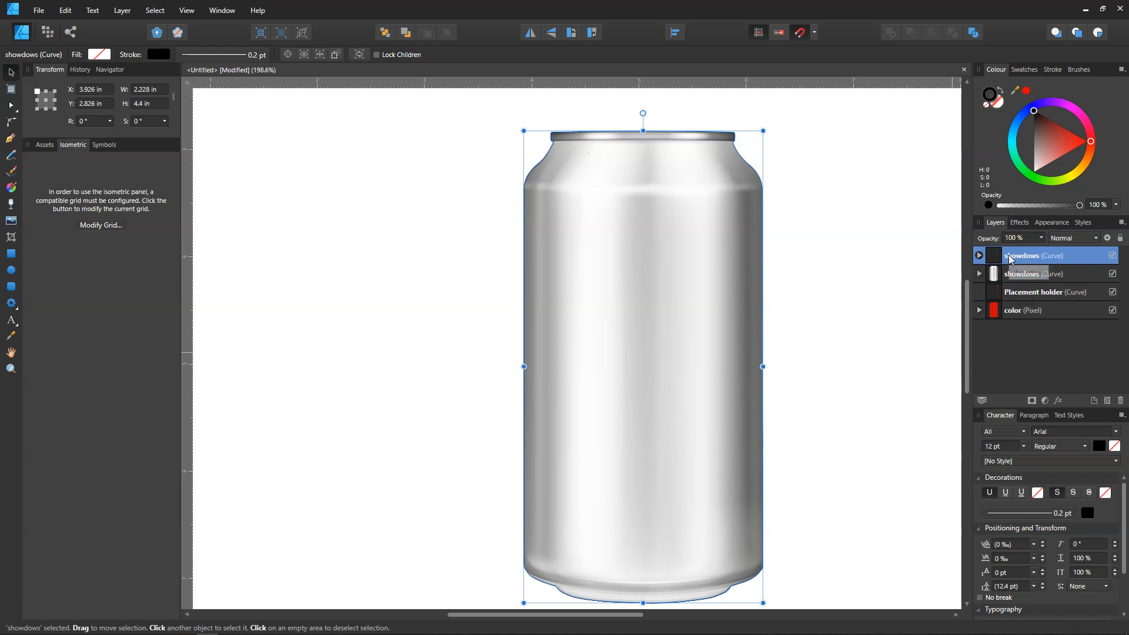
pyautogui.doubleClick(1008, 257)
pyautogui.moveTo(1008, 257); pyautogui.dragTo(966, 299)
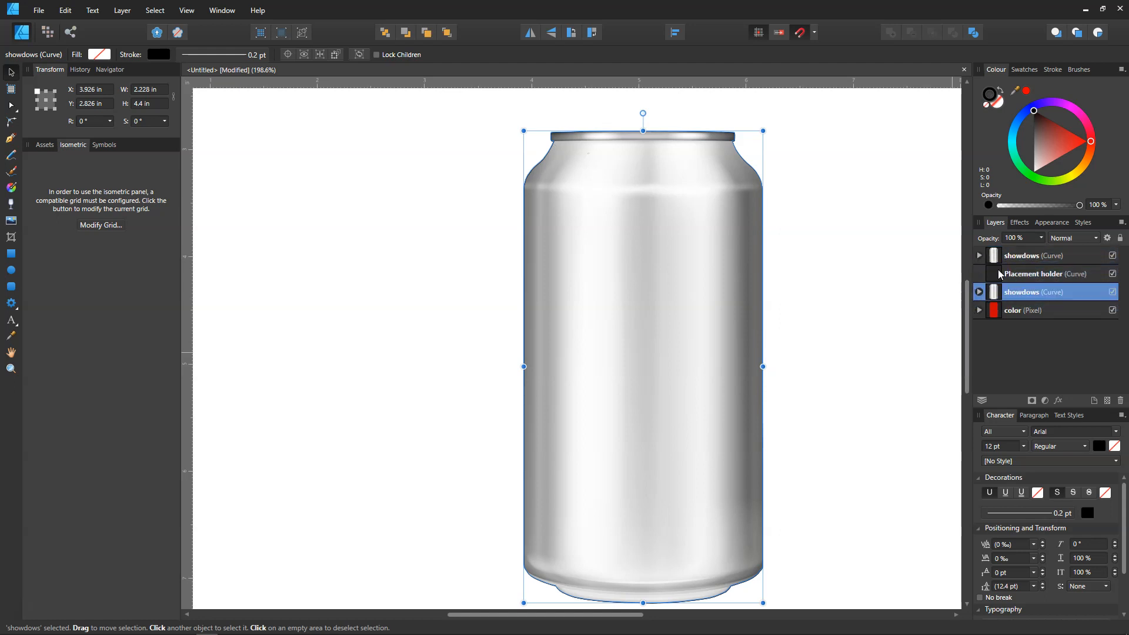
# Add a Levels adjustment inside the upper showdows layer, above its Tincan document, with the black level at 0%
pyautogui.click(1023, 256)
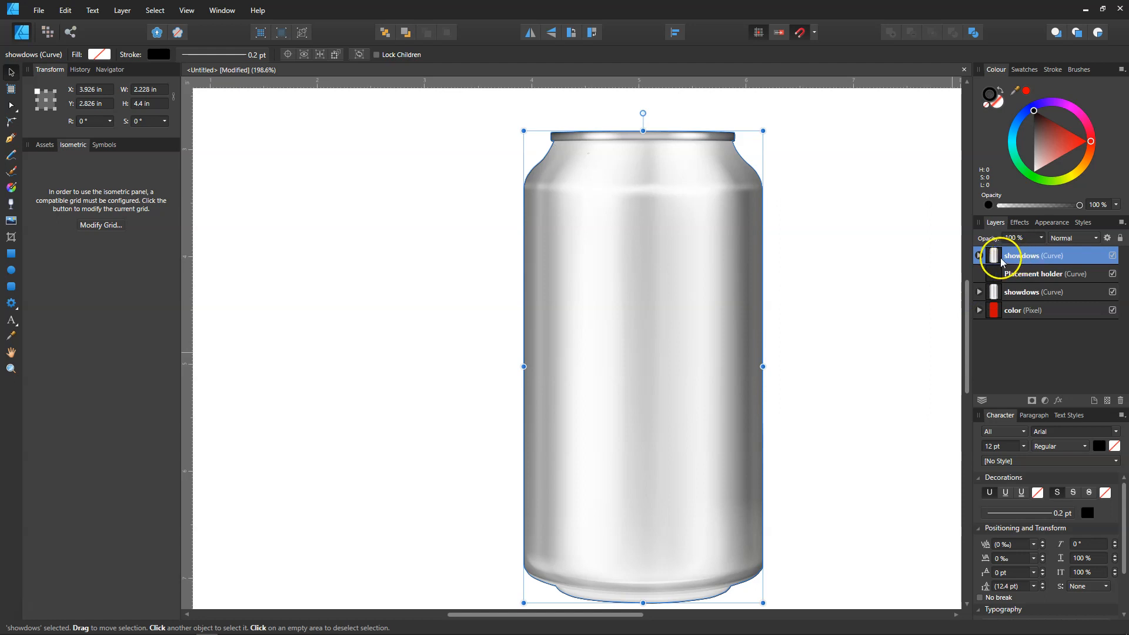
pyautogui.click(979, 255)
pyautogui.click(1020, 276)
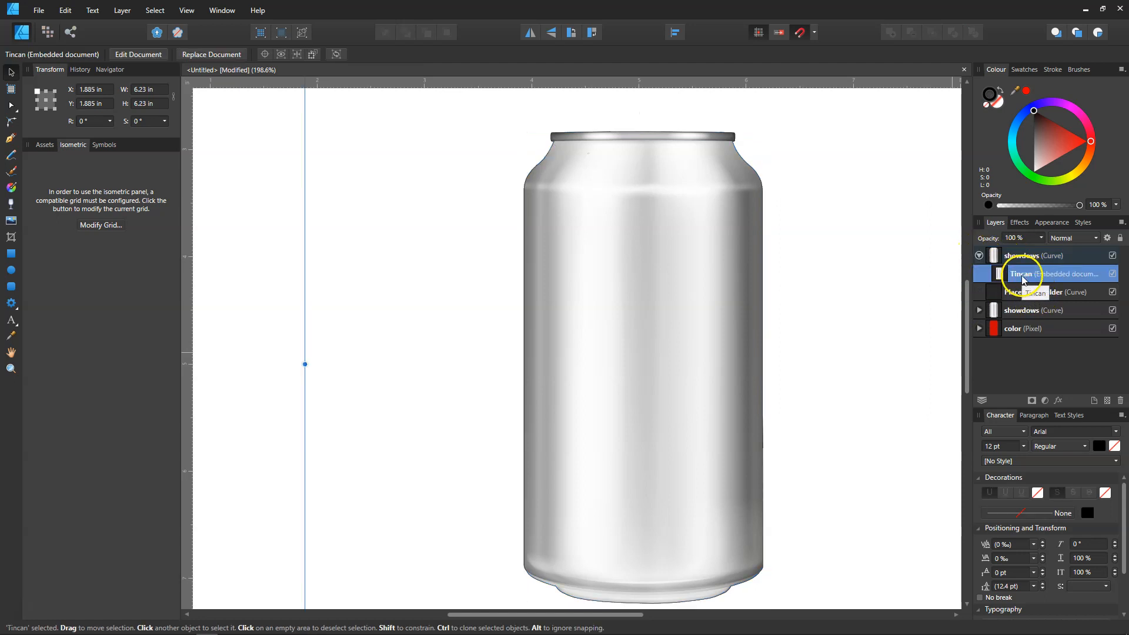
pyautogui.click(1011, 255)
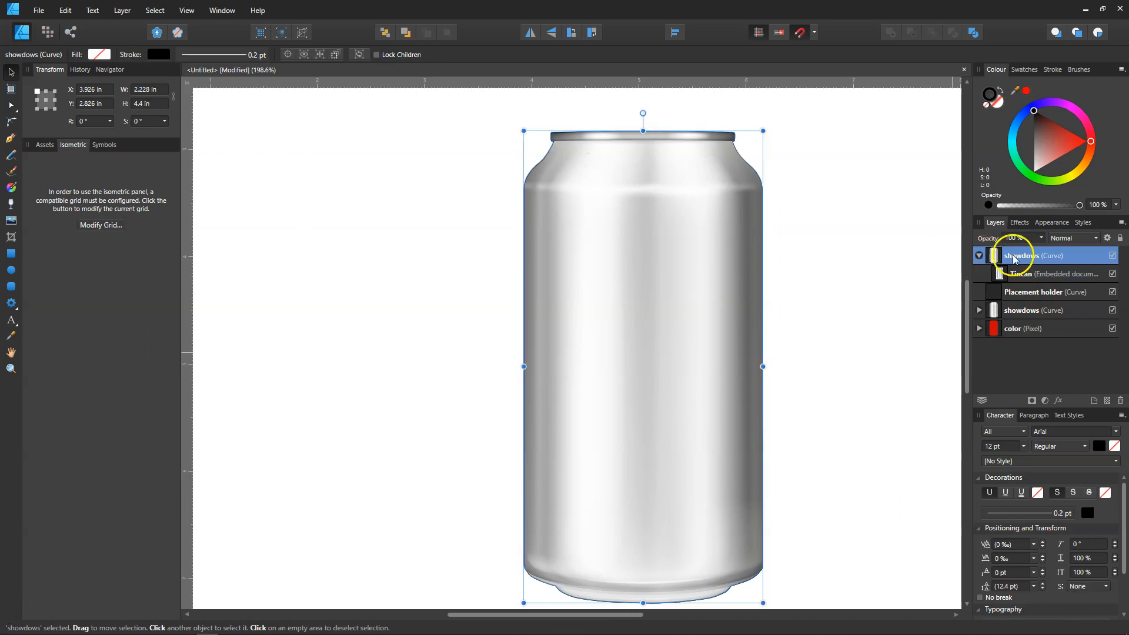
pyautogui.click(1045, 401)
pyautogui.click(1021, 114)
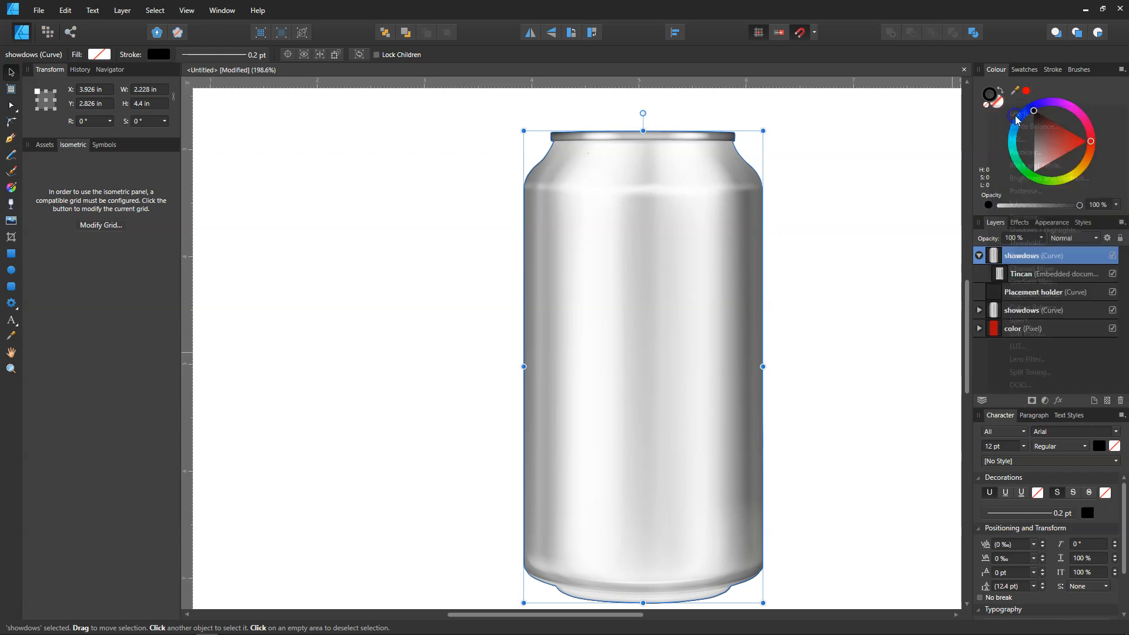
pyautogui.moveTo(704, 456)
pyautogui.mouseDown()
pyautogui.moveTo(820, 457)
pyautogui.moveTo(693, 454)
pyautogui.mouseUp()
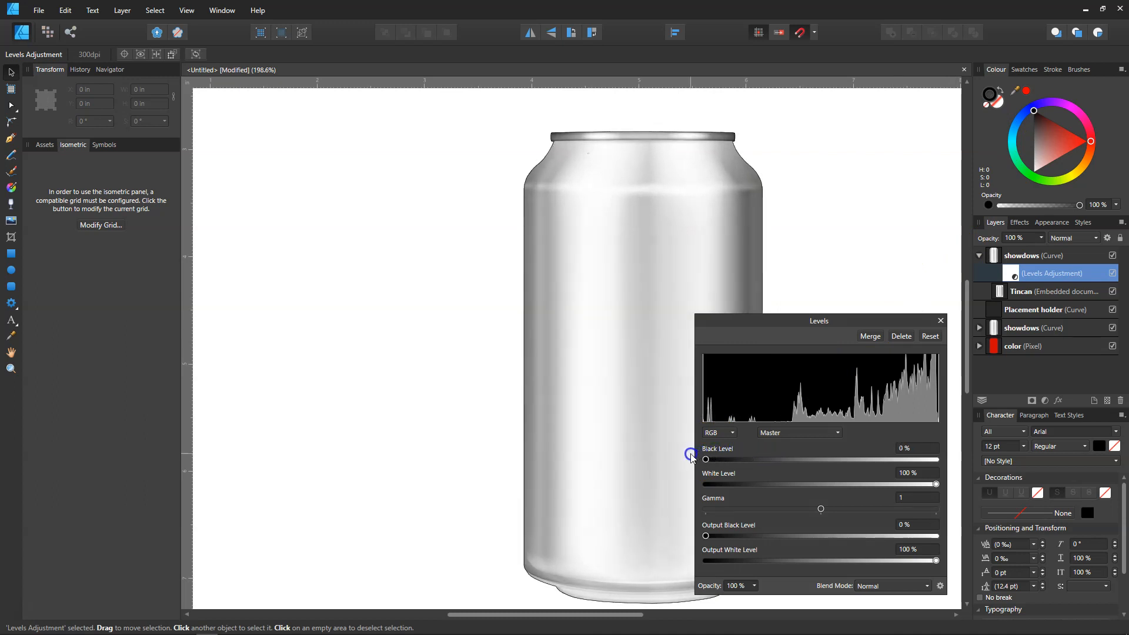
pyautogui.click(940, 322)
pyautogui.click(979, 255)
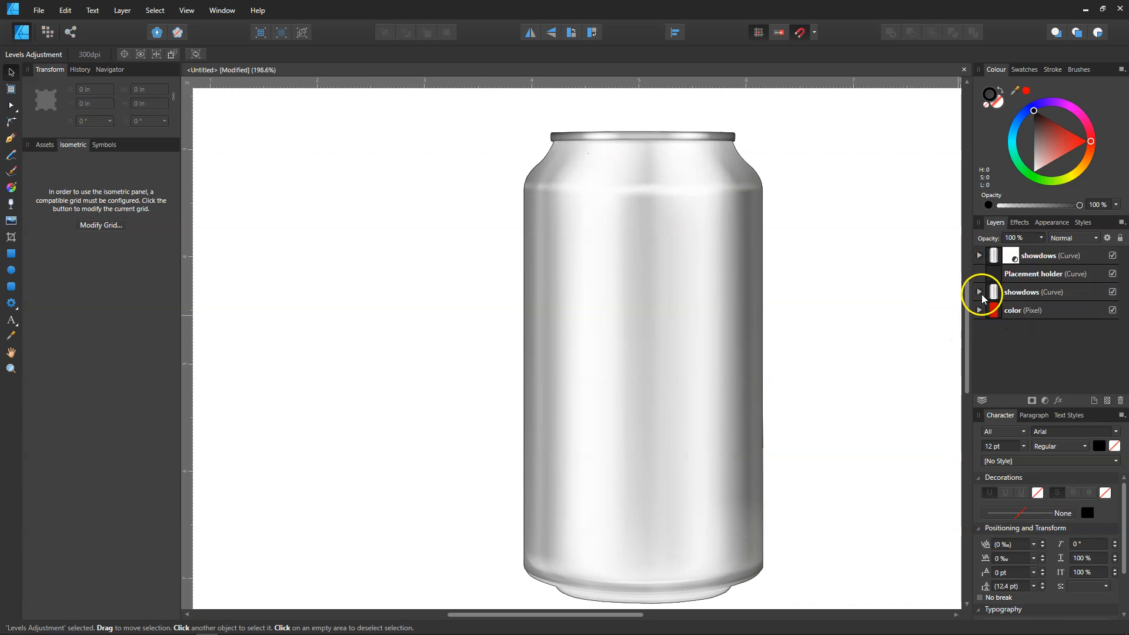
# Add a Levels adjustment inside the lower showdows layer and set its white level to about 84%
pyautogui.click(979, 292)
pyautogui.click(1022, 310)
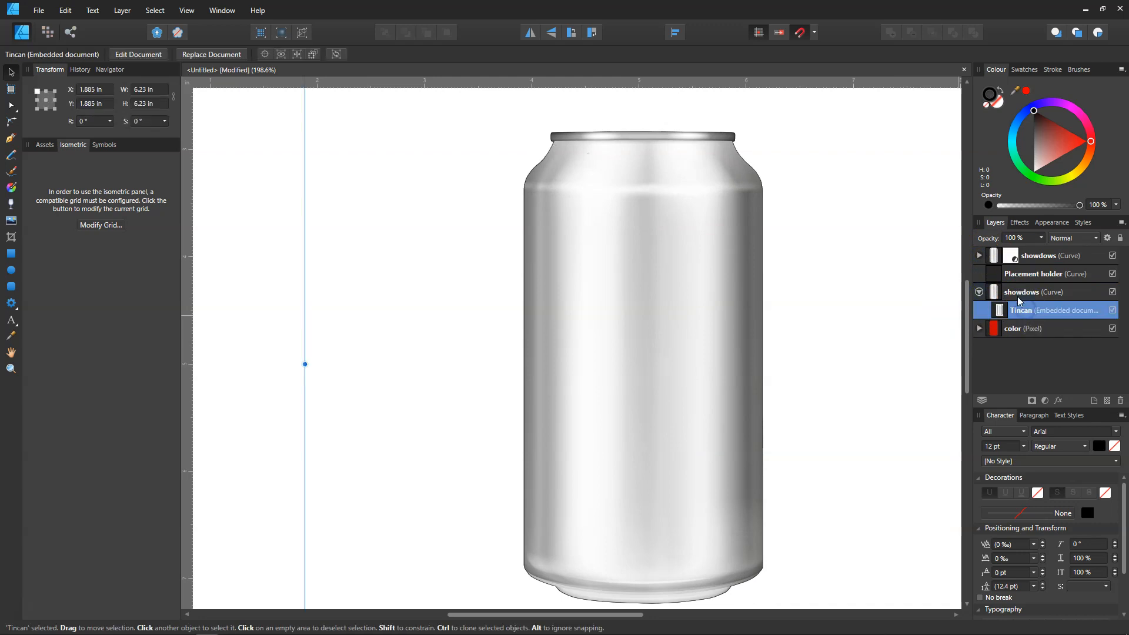
pyautogui.click(1017, 294)
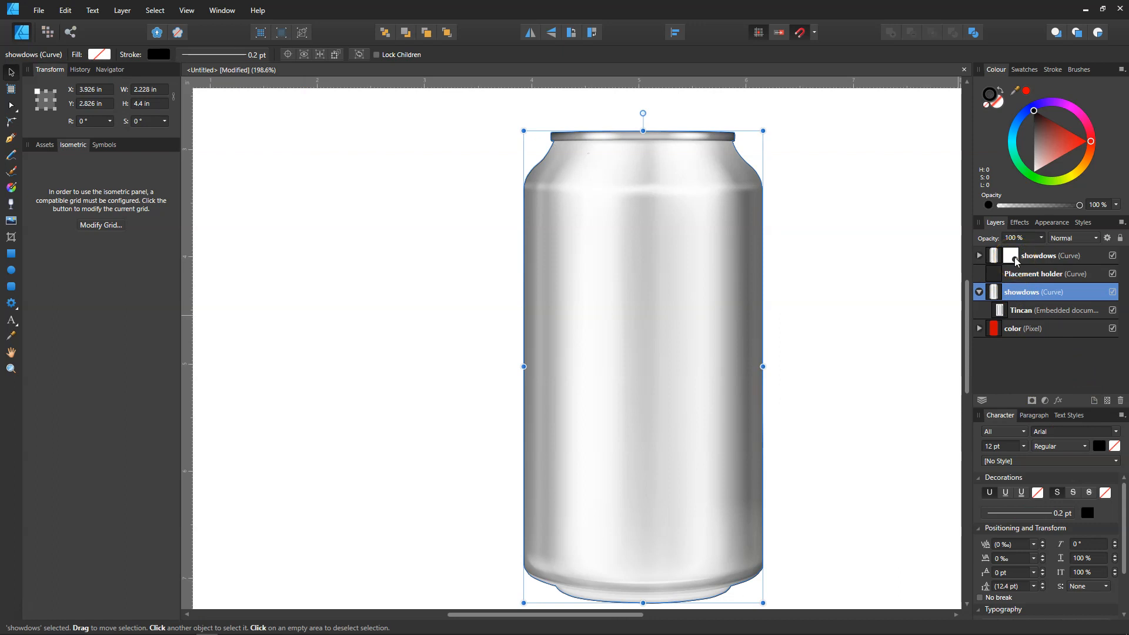
pyautogui.click(1044, 402)
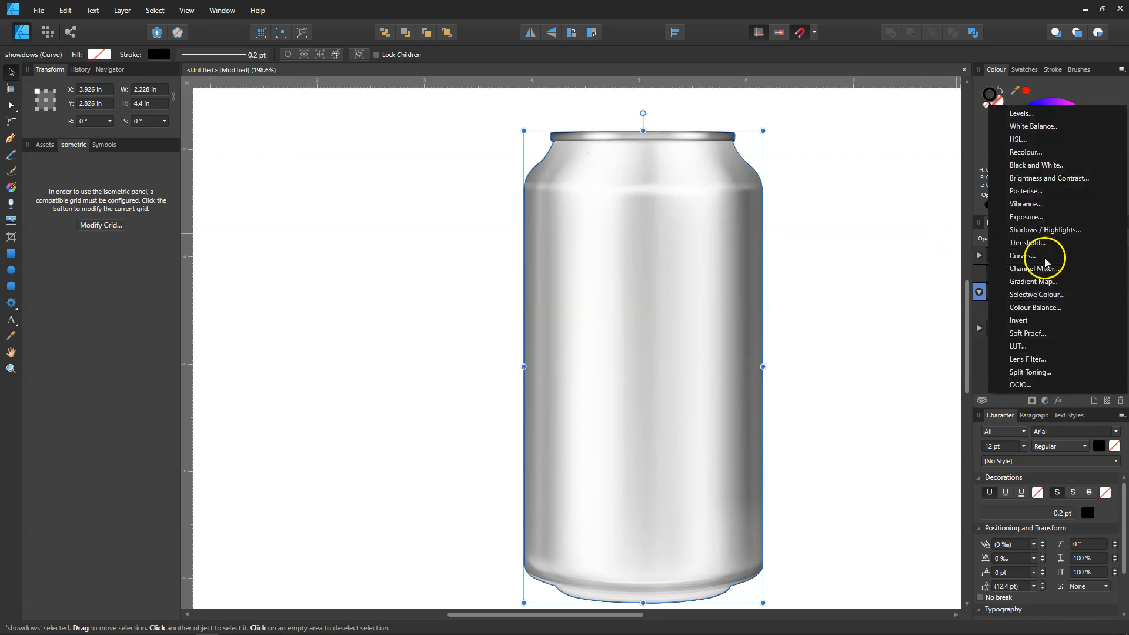
pyautogui.click(1035, 117)
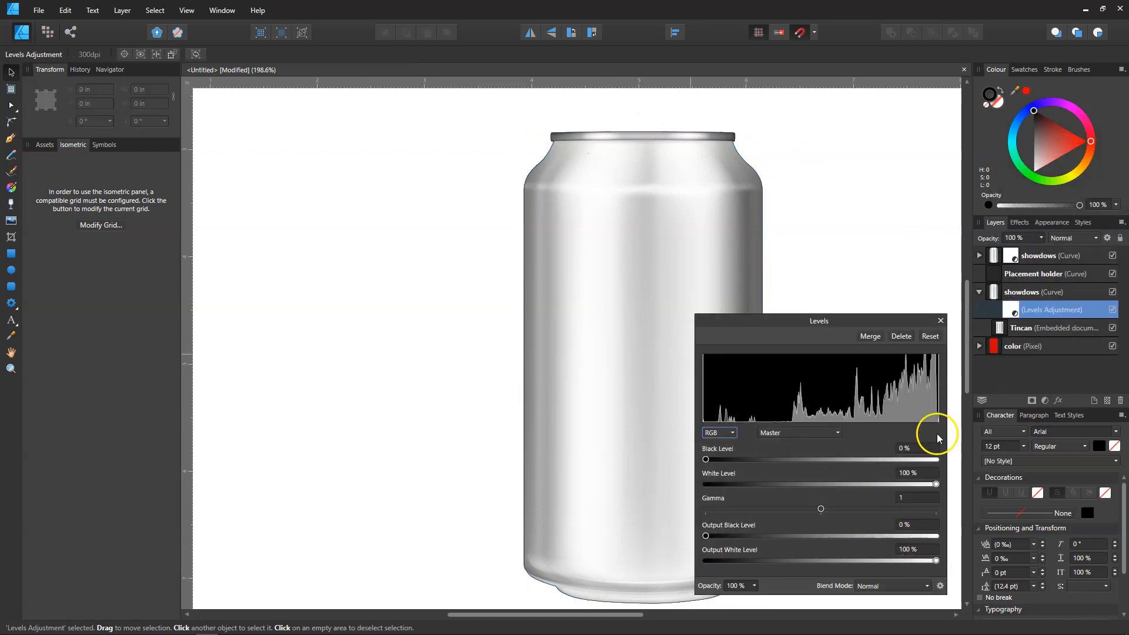
pyautogui.moveTo(936, 484); pyautogui.dragTo(902, 487)
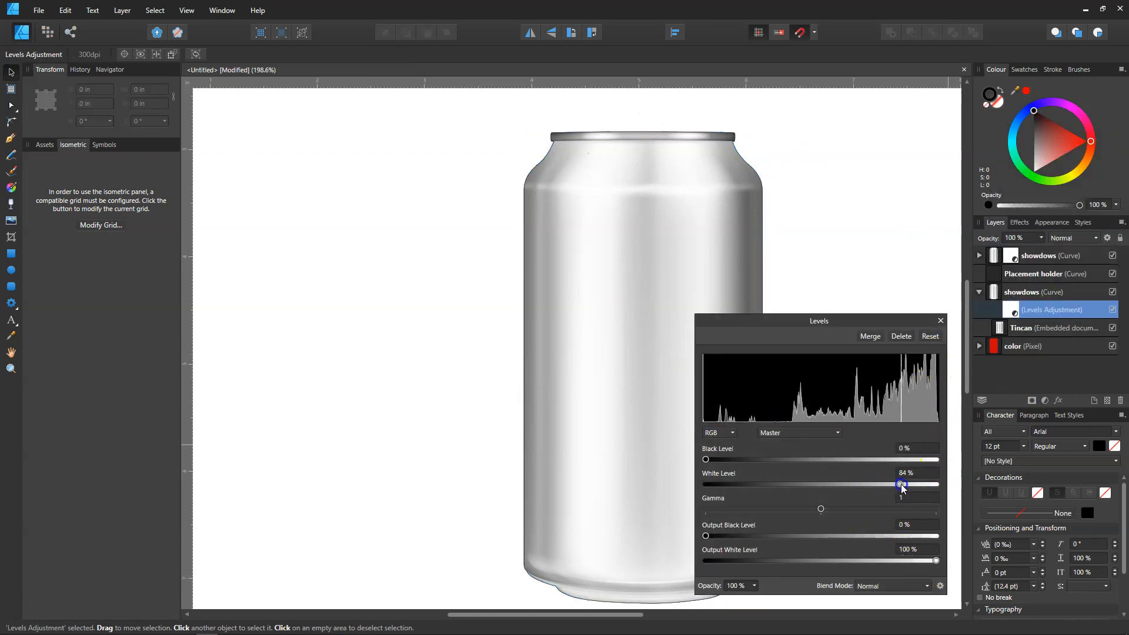
pyautogui.click(940, 318)
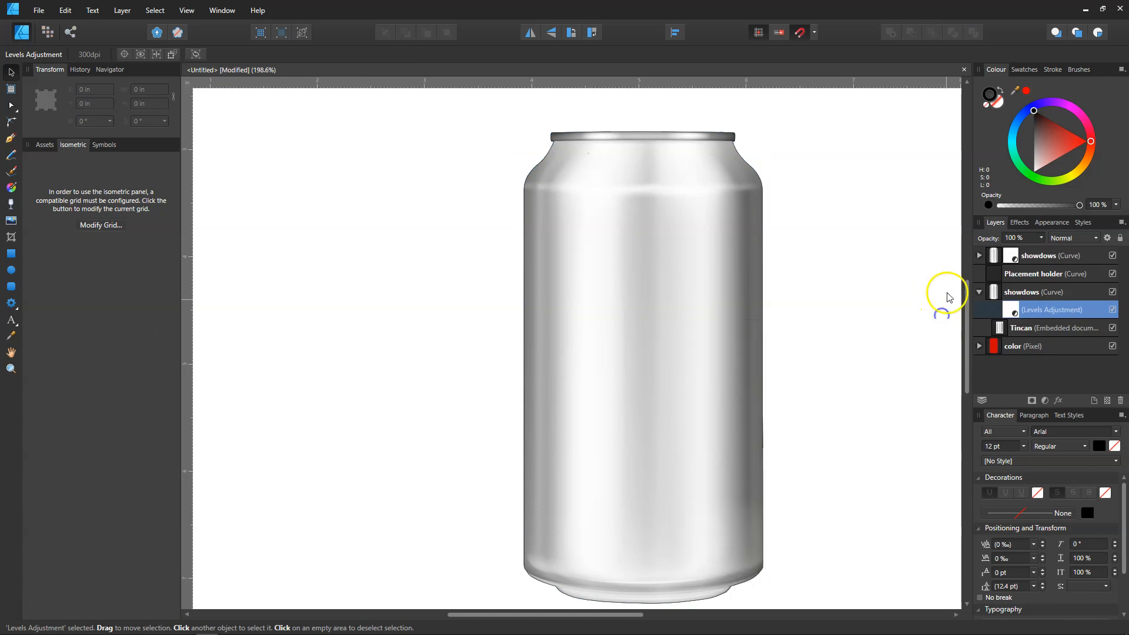
pyautogui.click(979, 292)
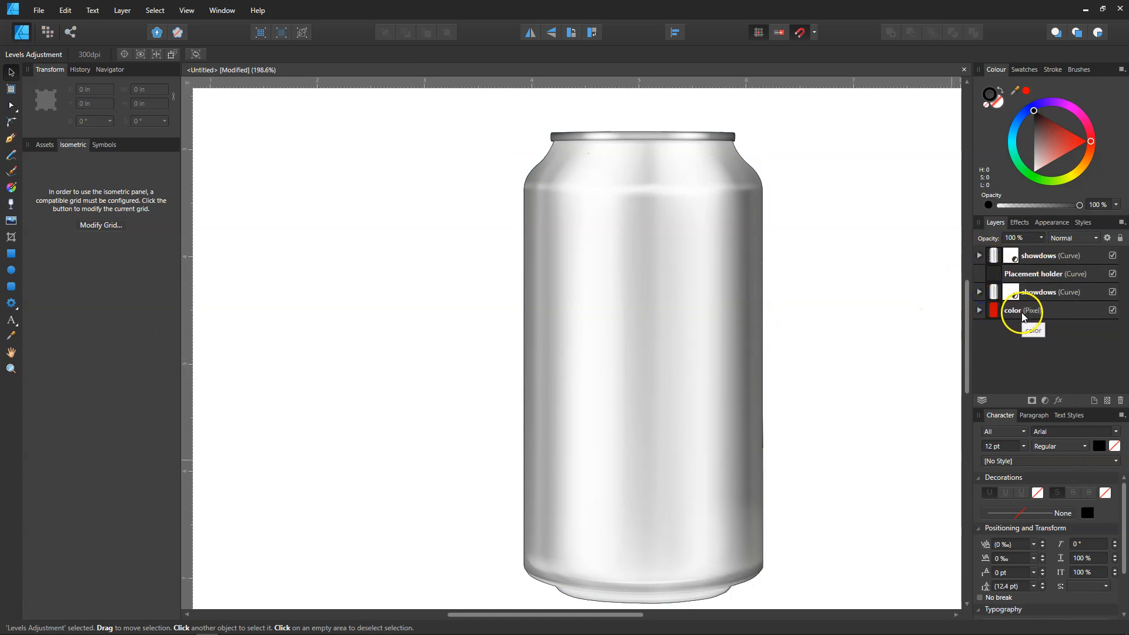
# Set the blend mode of both showdows layers to Multiply
pyautogui.click(1032, 257)
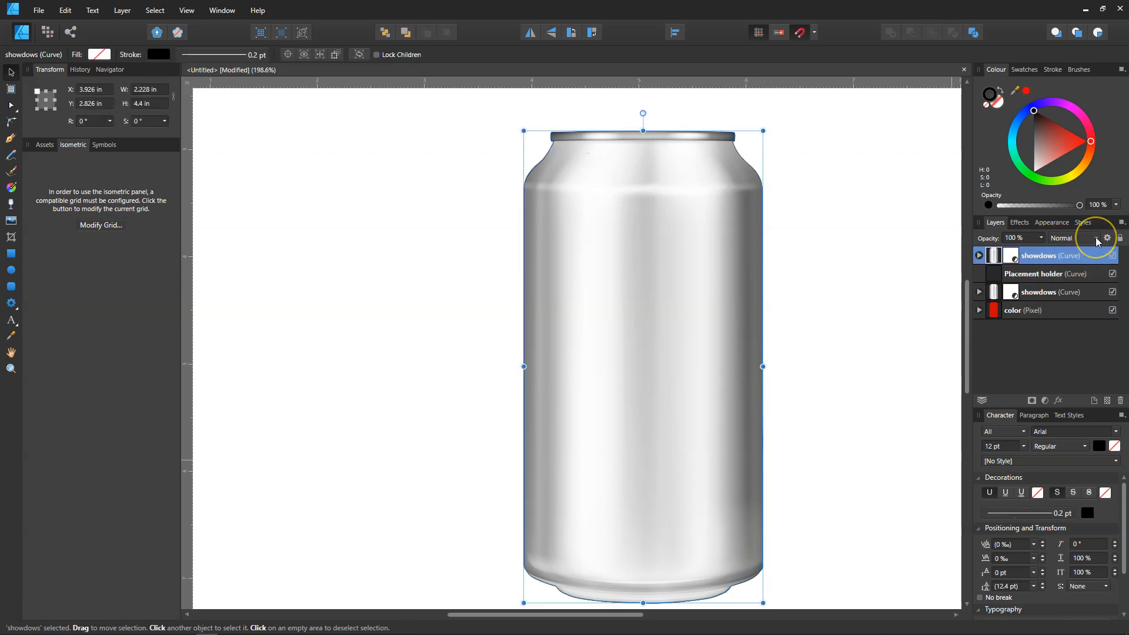
pyautogui.click(1097, 239)
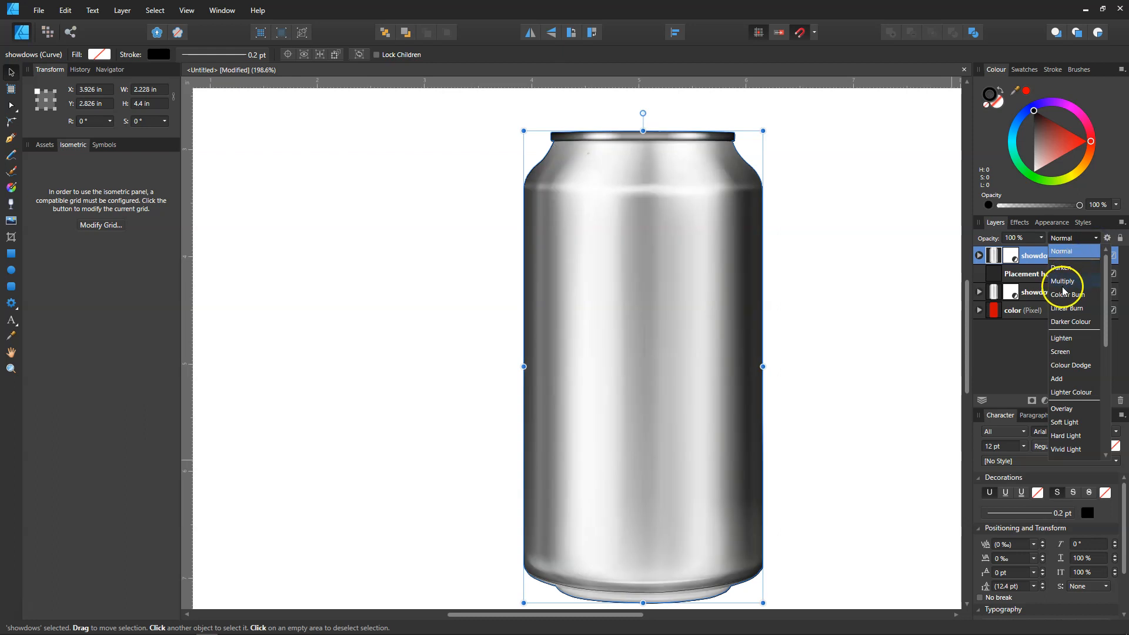
pyautogui.click(1063, 282)
pyautogui.click(1053, 292)
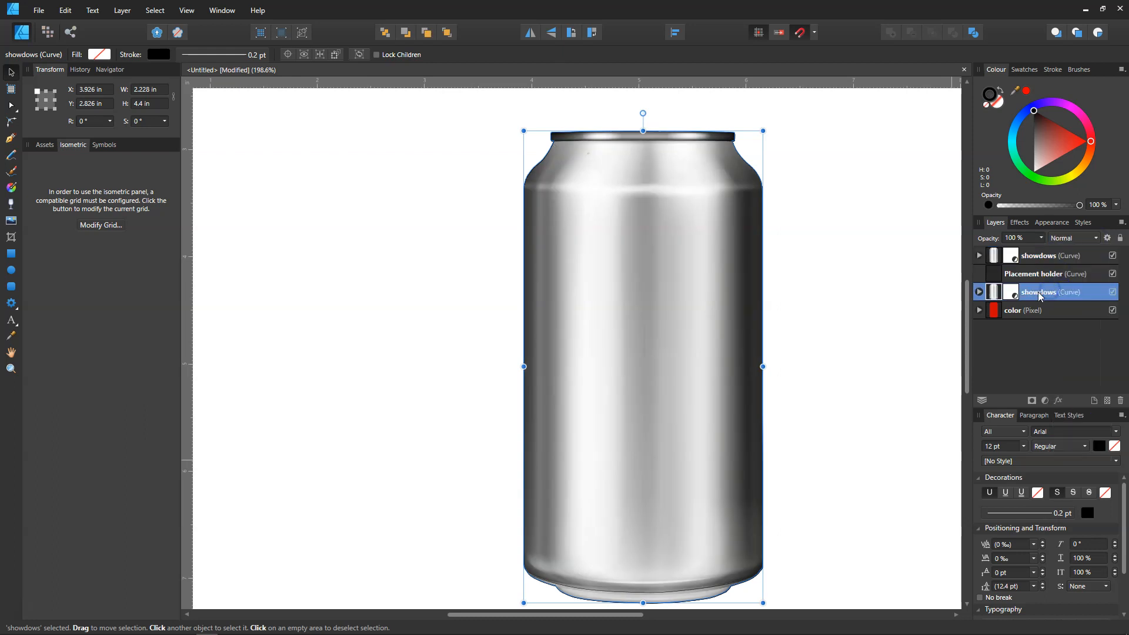
pyautogui.click(1096, 238)
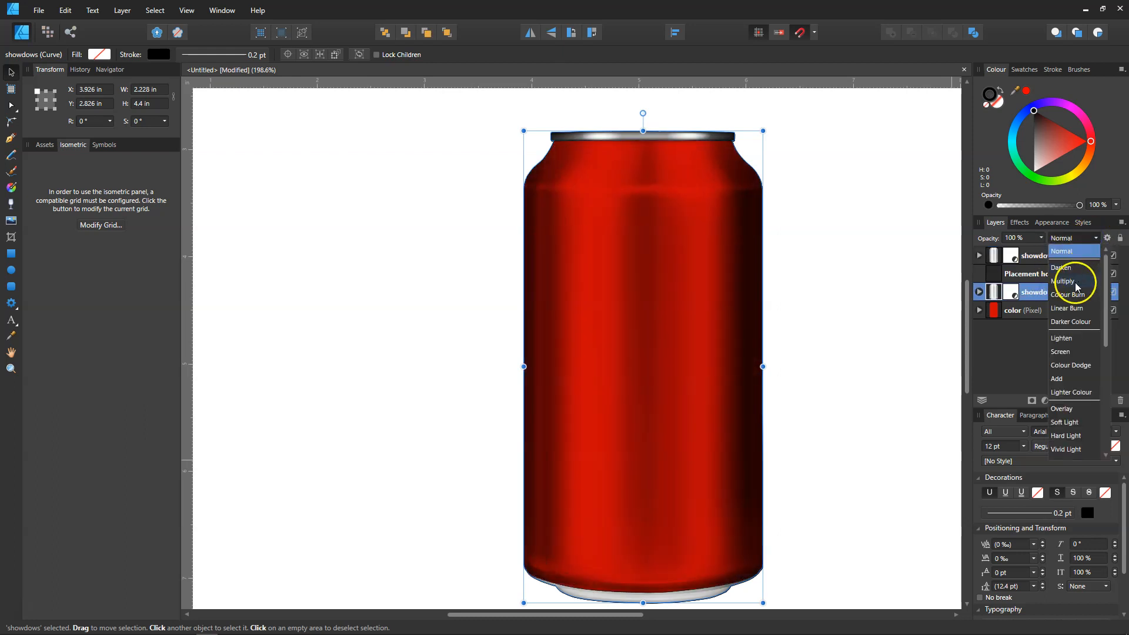
pyautogui.click(1068, 281)
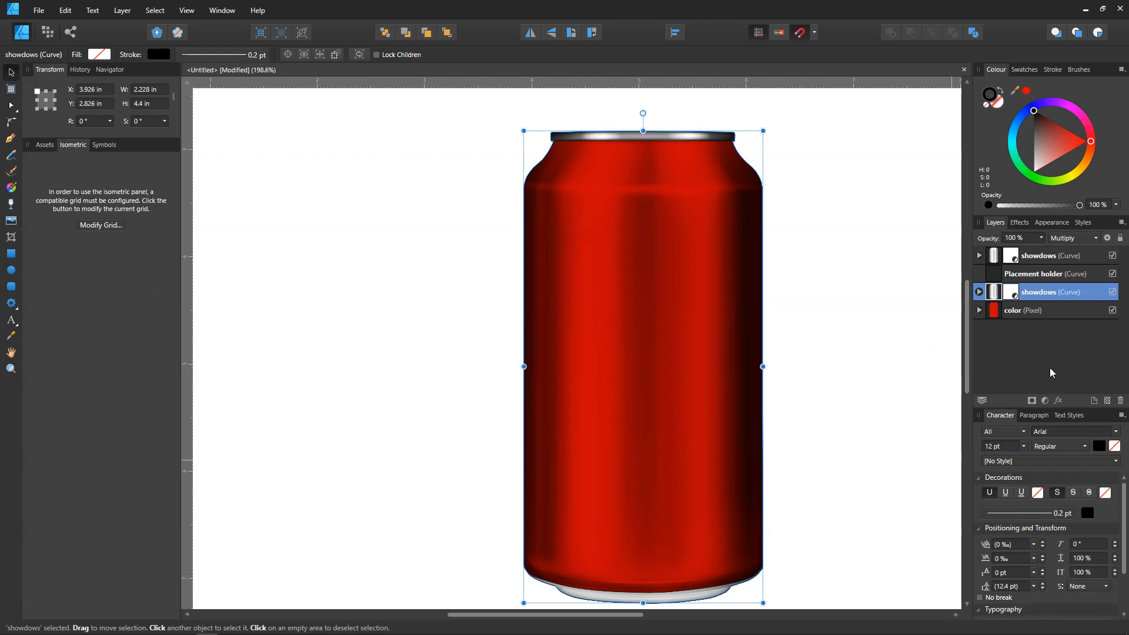
# Adjust the Colour Overlay of the color 2 layer inside color, keeping it a saturated red
pyautogui.click(979, 310)
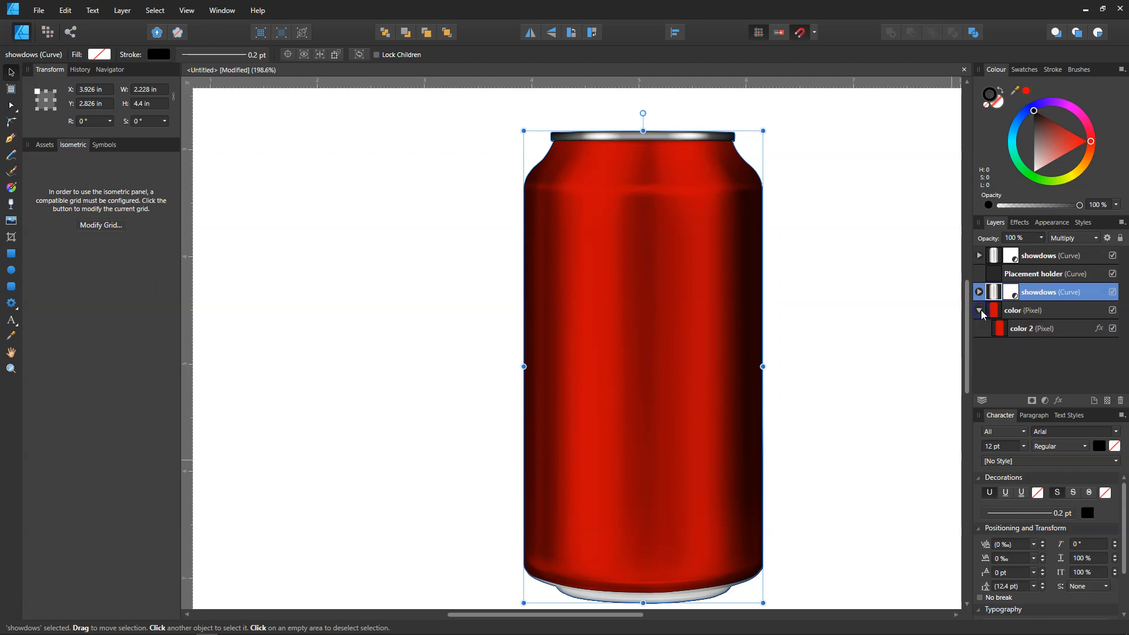
pyautogui.click(1098, 329)
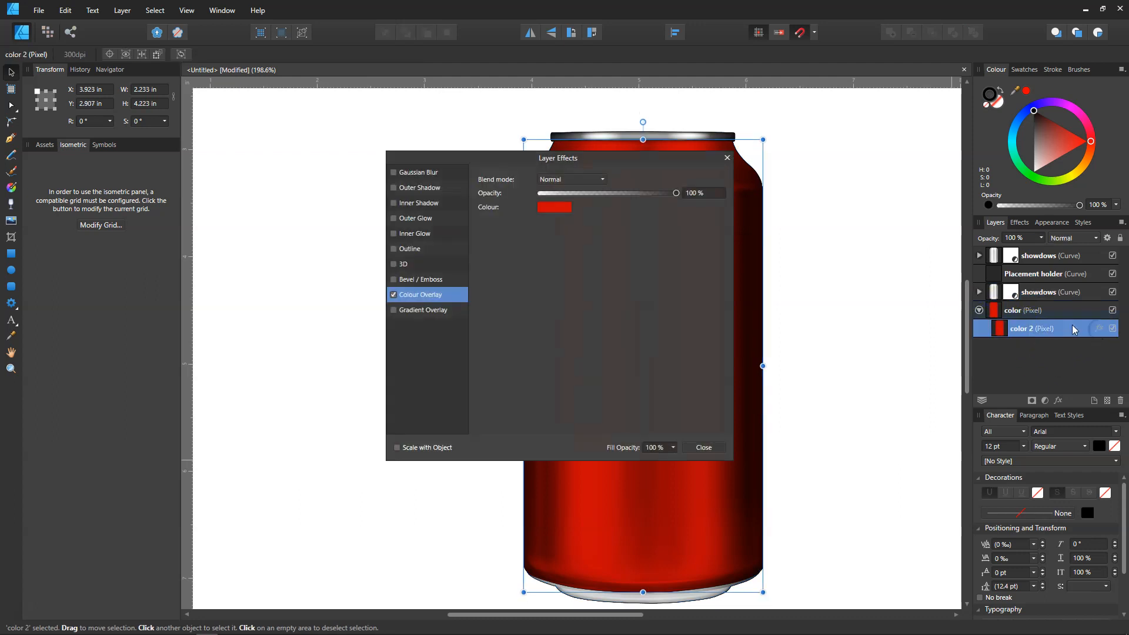
pyautogui.click(548, 208)
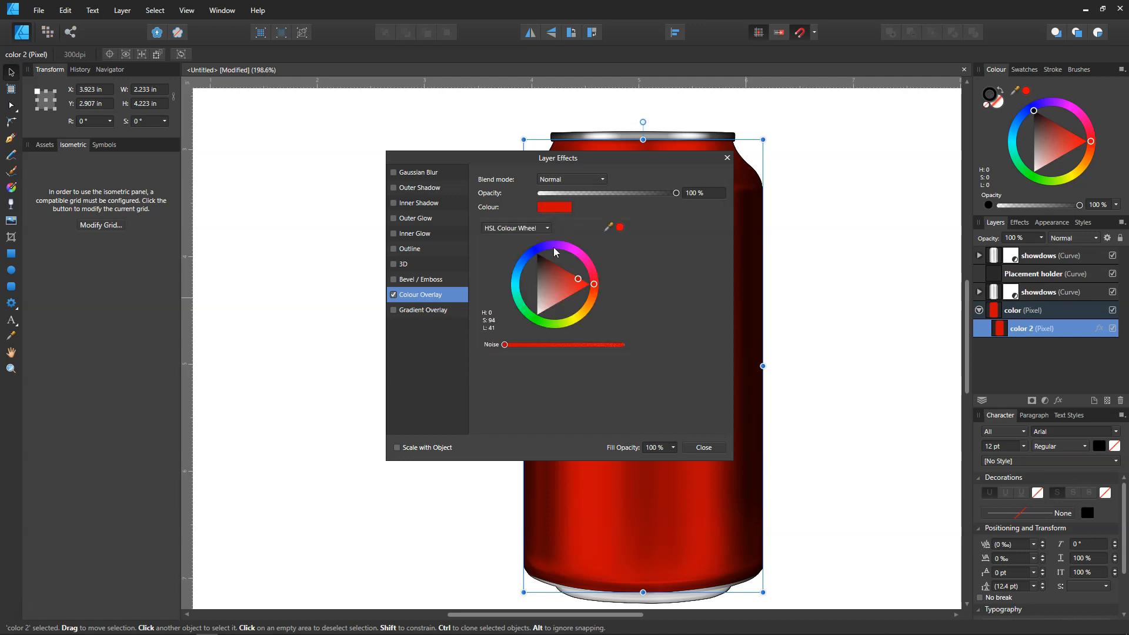
pyautogui.moveTo(577, 279)
pyautogui.mouseDown()
pyautogui.moveTo(557, 290)
pyautogui.moveTo(579, 279)
pyautogui.mouseUp()
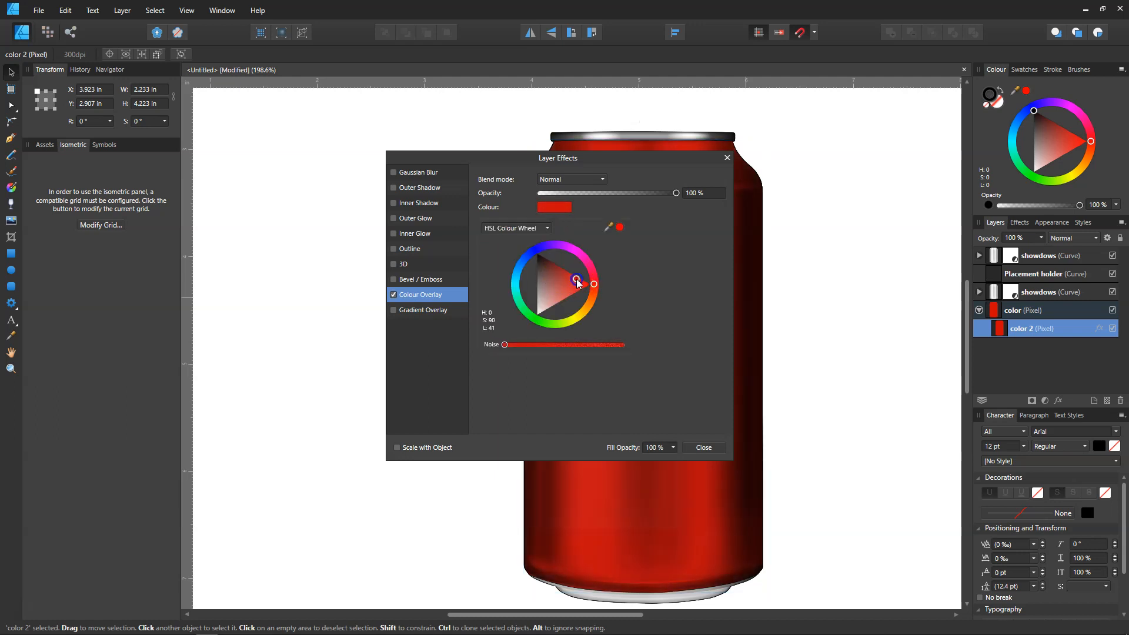
pyautogui.click(703, 449)
pyautogui.click(697, 452)
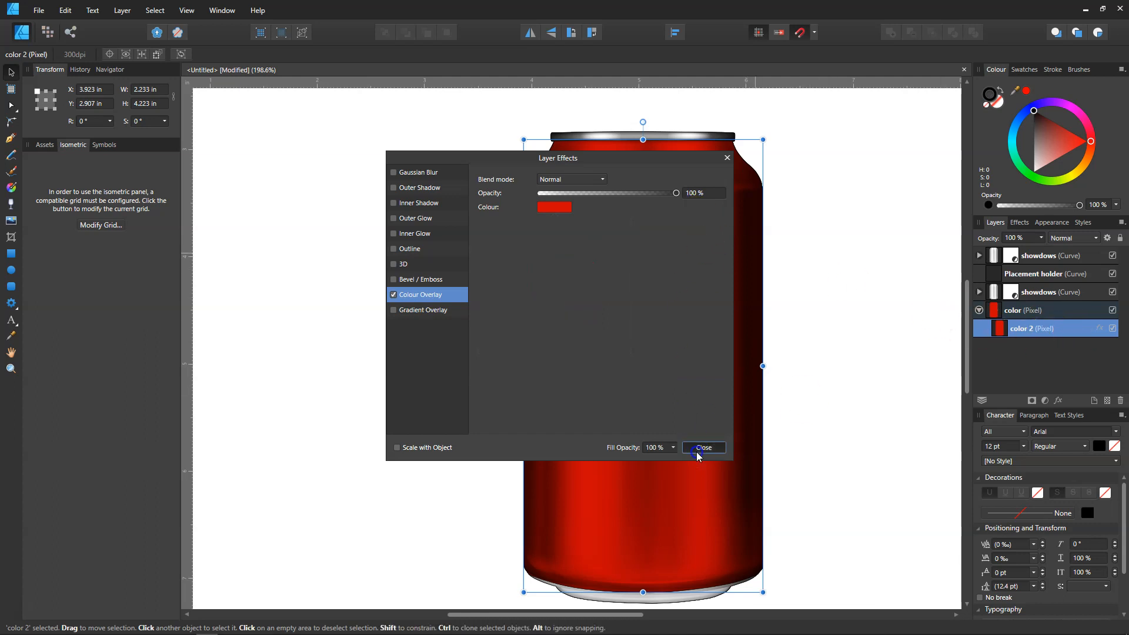
pyautogui.click(979, 310)
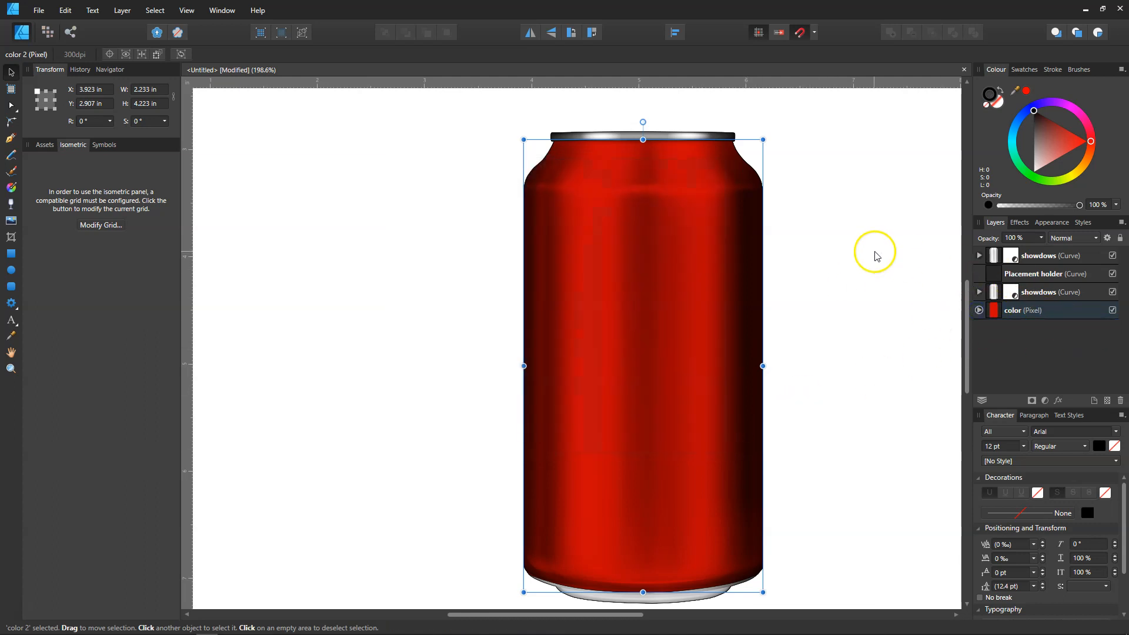
# Place the logo image above the Placement holder layer at about 2.17 in wide and move it onto the can
pyautogui.click(1024, 274)
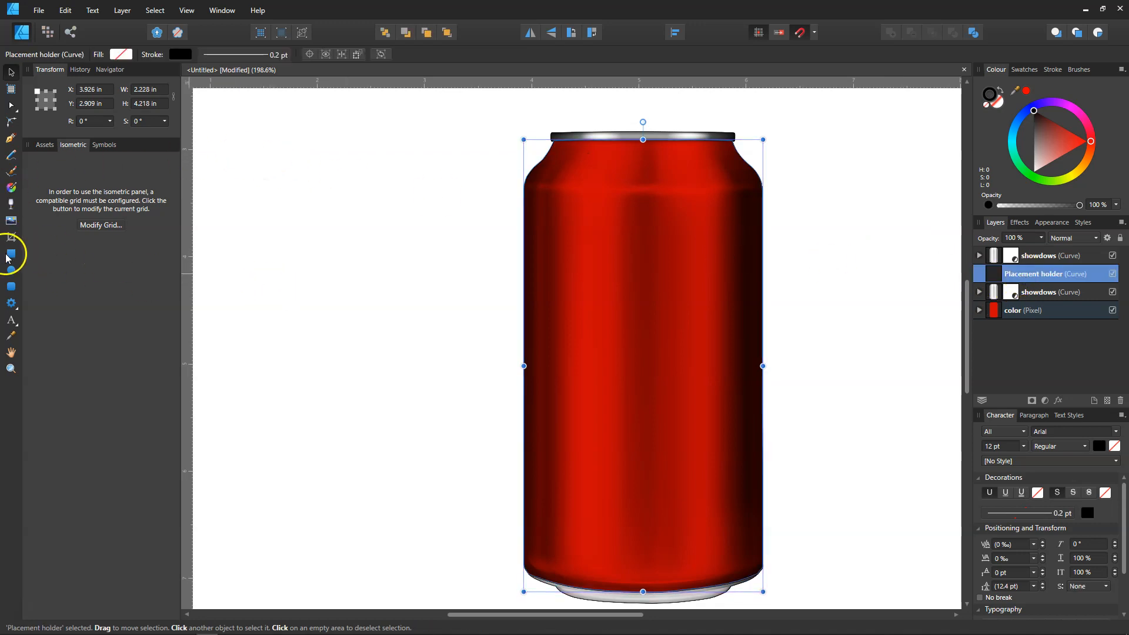
pyautogui.click(11, 221)
pyautogui.click(128, 105)
pyautogui.click(290, 280)
pyautogui.click(262, 189)
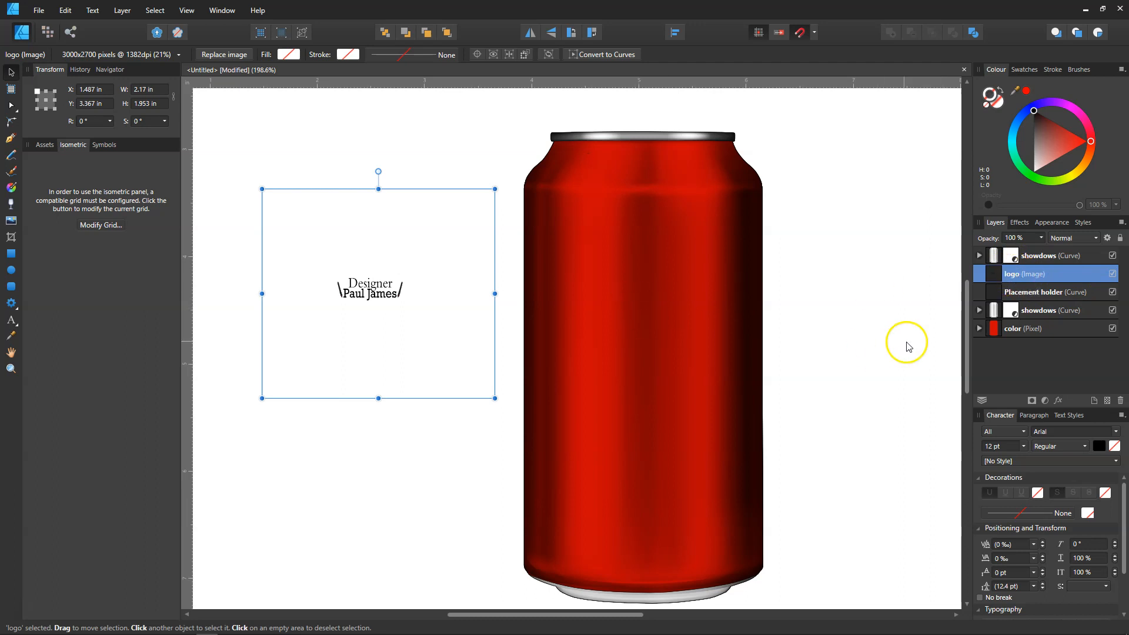
pyautogui.moveTo(377, 294); pyautogui.dragTo(618, 334)
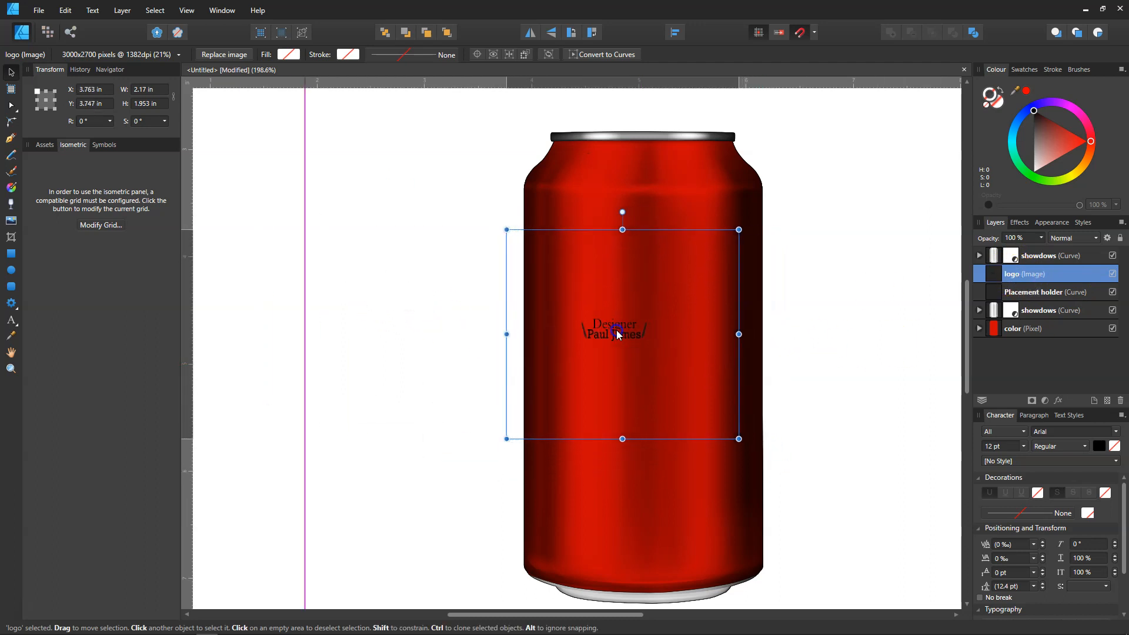
# Nest the logo image inside Placement holder and rotate it to about 90° so its text runs vertically up the can
pyautogui.moveTo(1017, 278); pyautogui.dragTo(1010, 300)
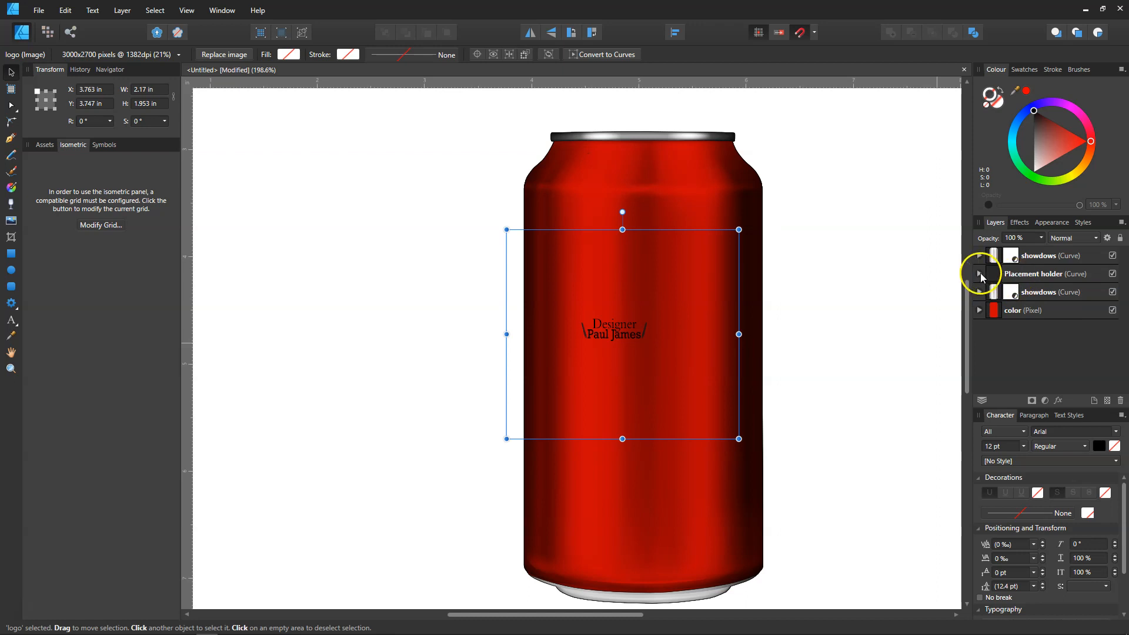
pyautogui.click(979, 274)
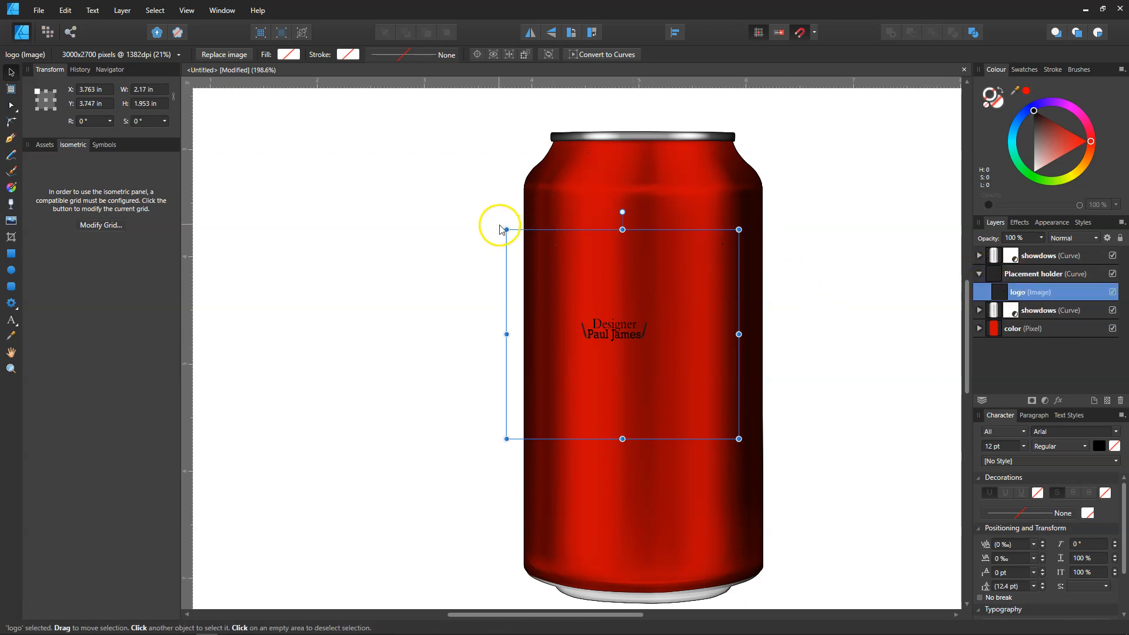
pyautogui.moveTo(503, 227); pyautogui.dragTo(491, 486)
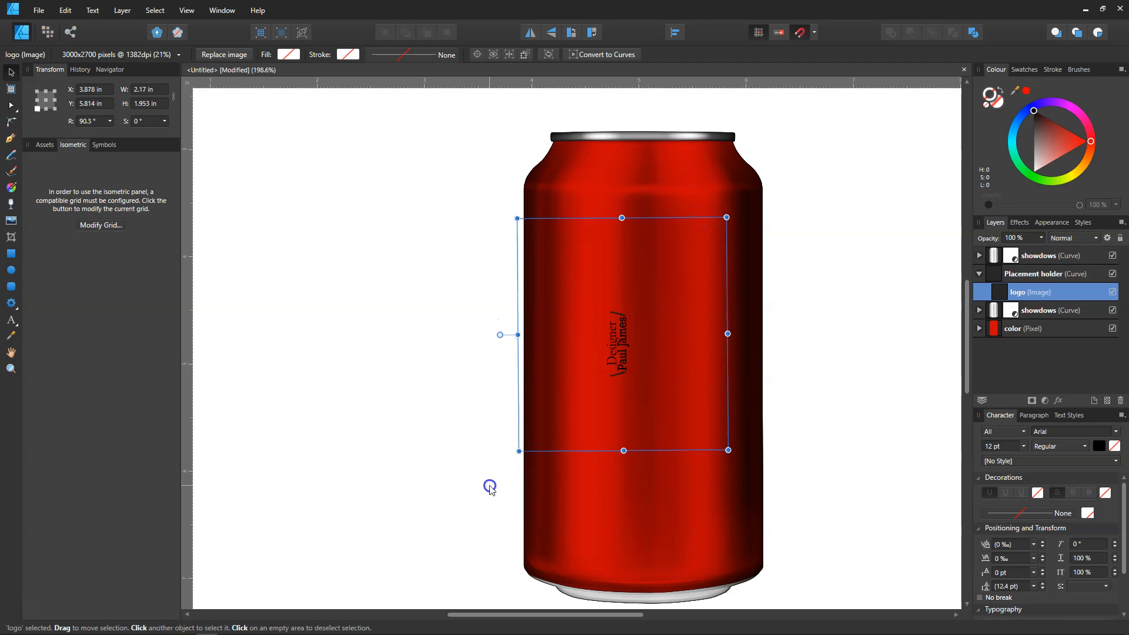
# Enlarge the logo proportionally to about 6.14 × 5.53 in and centre it on the can body
pyautogui.moveTo(728, 218); pyautogui.dragTo(895, 36)
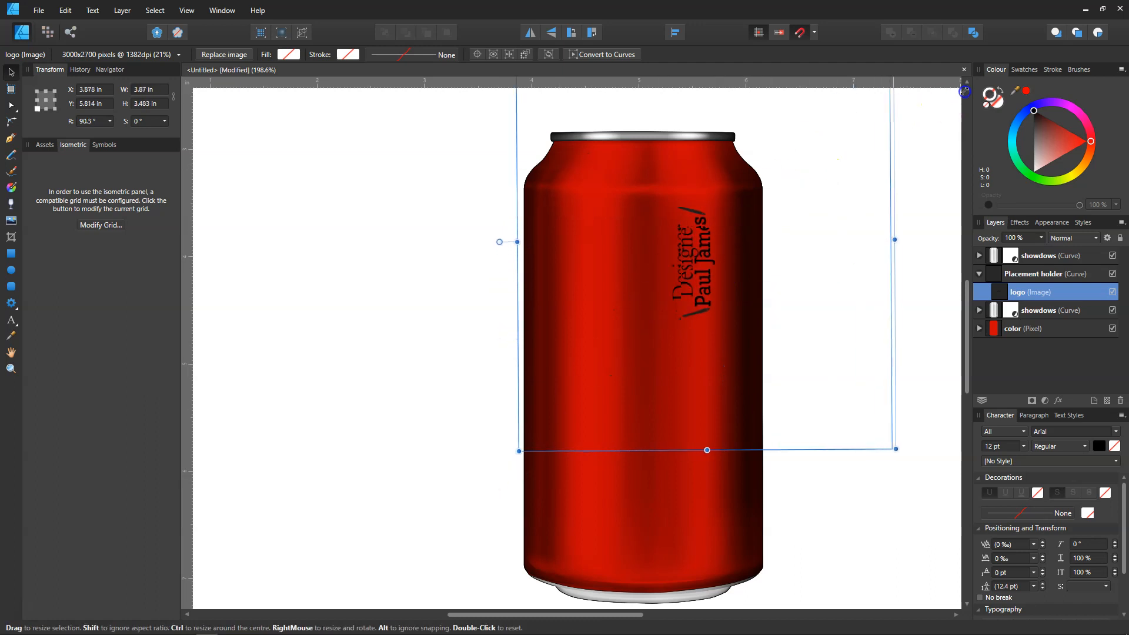
pyautogui.moveTo(513, 450); pyautogui.dragTo(331, 587)
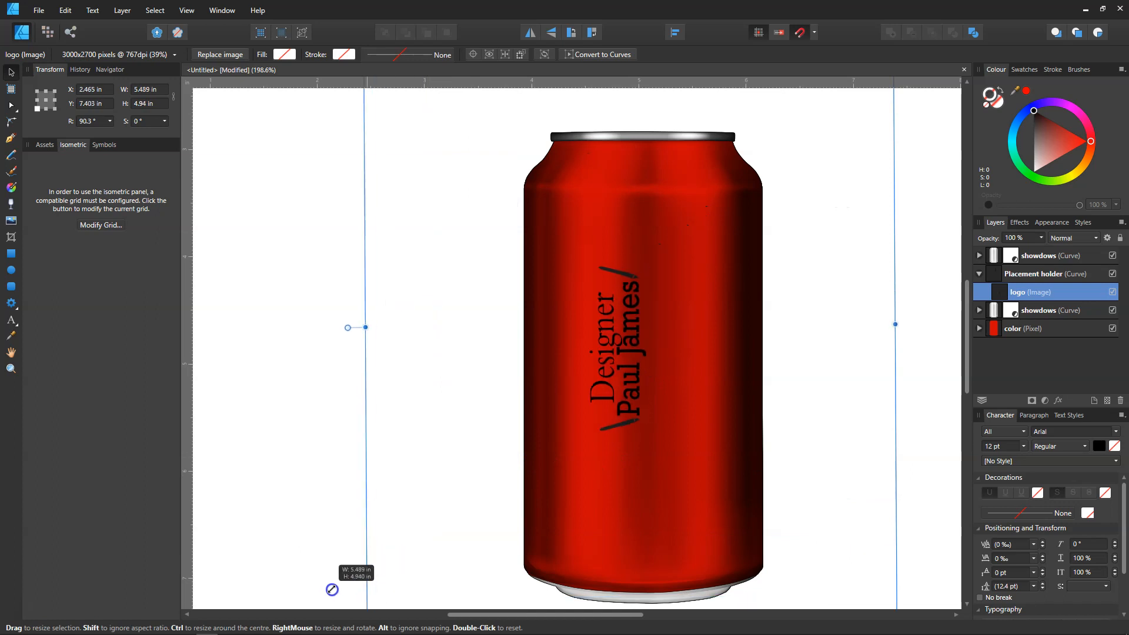
pyautogui.scroll(-3, 457, 452)
pyautogui.scroll(-2, 454, 452)
pyautogui.moveTo(894, 476); pyautogui.dragTo(997, 532)
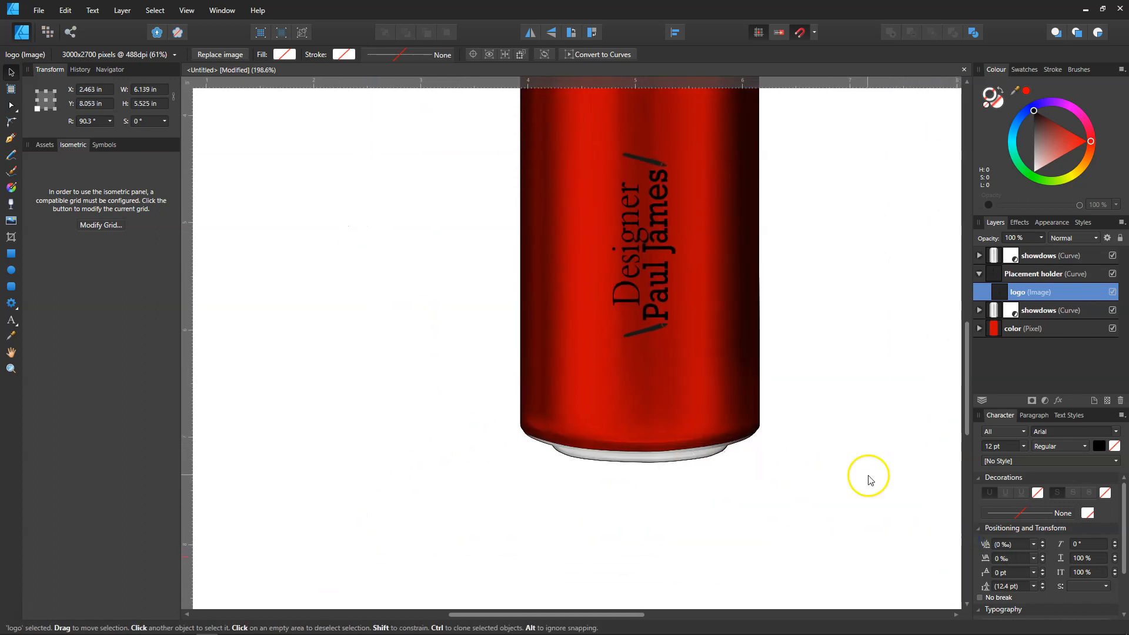
pyautogui.scroll(4, 786, 433)
pyautogui.moveTo(647, 383); pyautogui.dragTo(639, 340)
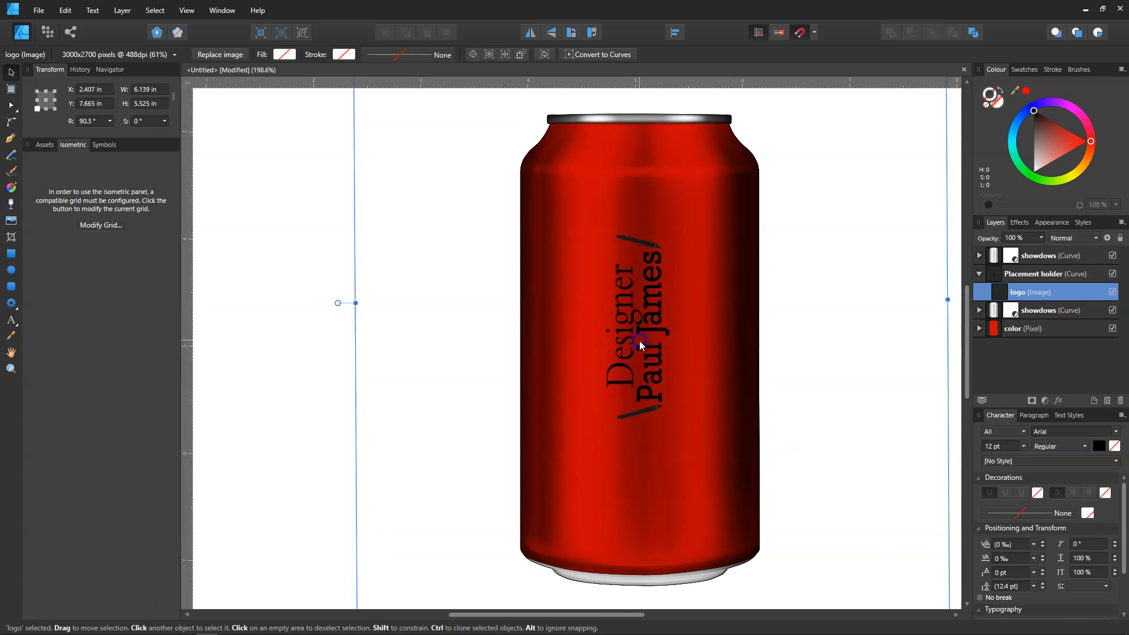
pyautogui.click(247, 249)
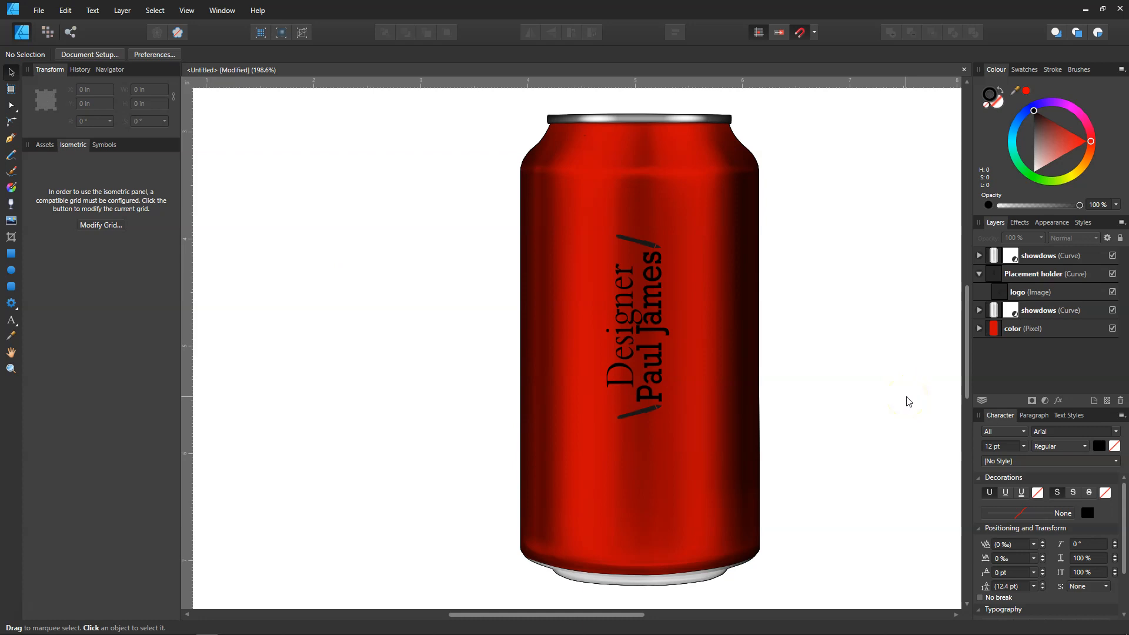
# Review the logo nested in Placement holder and the color 2 layer nested in color
pyautogui.click(979, 274)
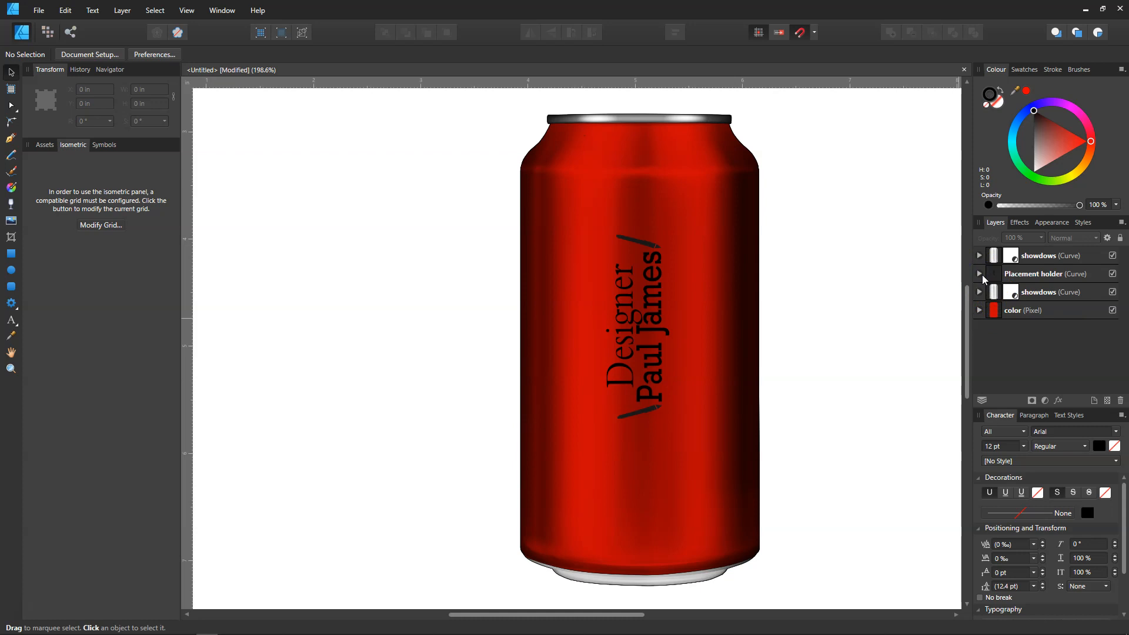
pyautogui.click(979, 274)
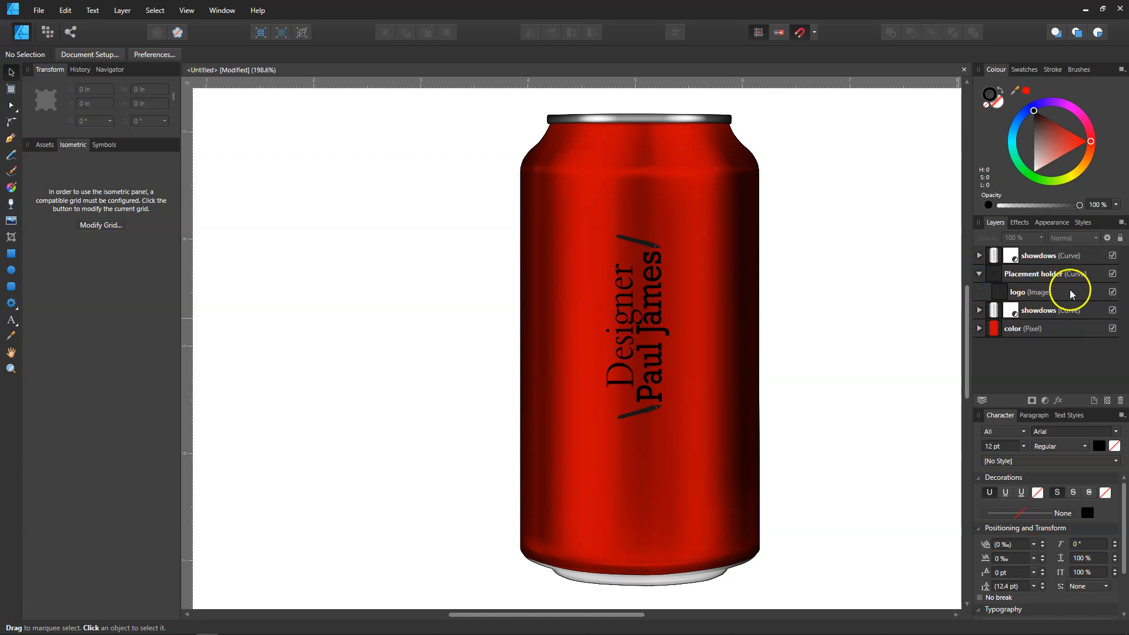
pyautogui.click(1070, 291)
pyautogui.click(999, 296)
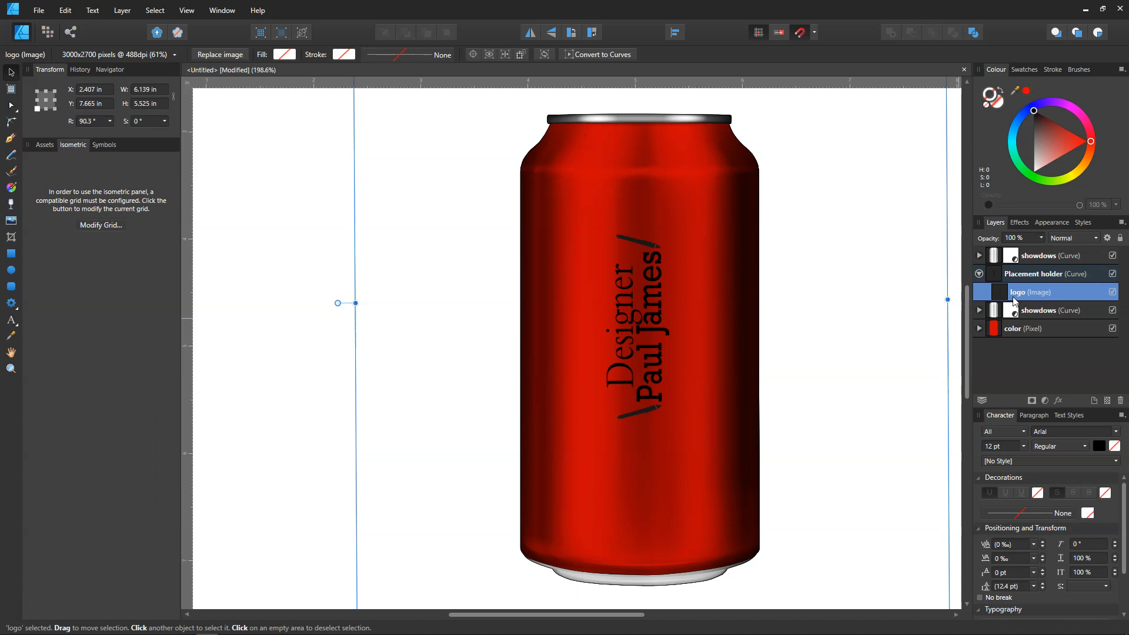
pyautogui.click(979, 273)
pyautogui.click(978, 310)
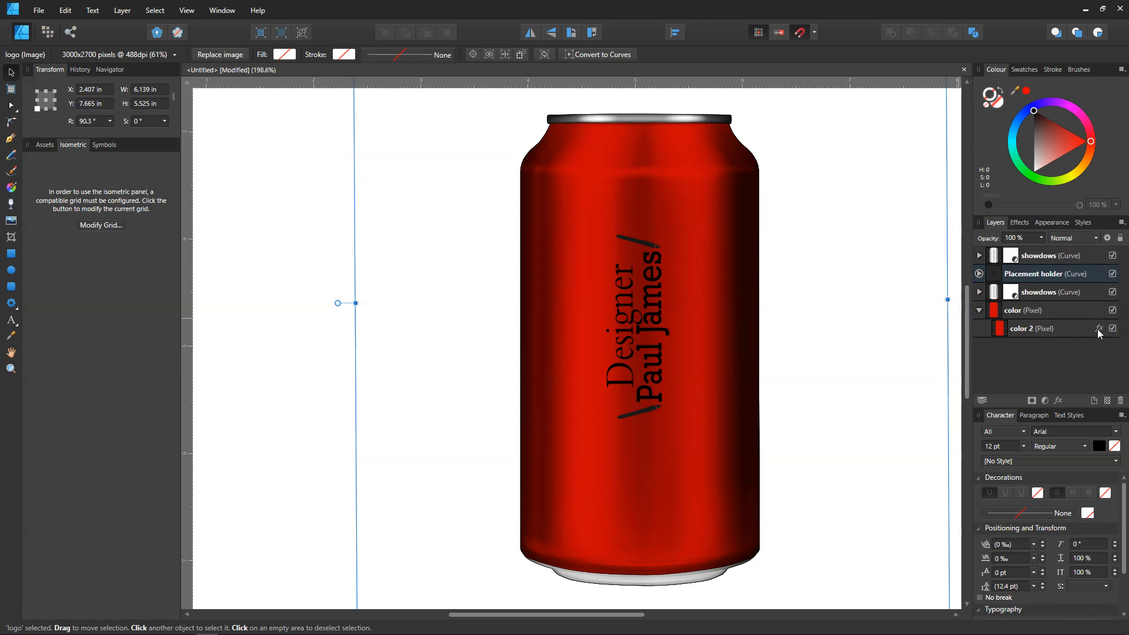
pyautogui.click(979, 311)
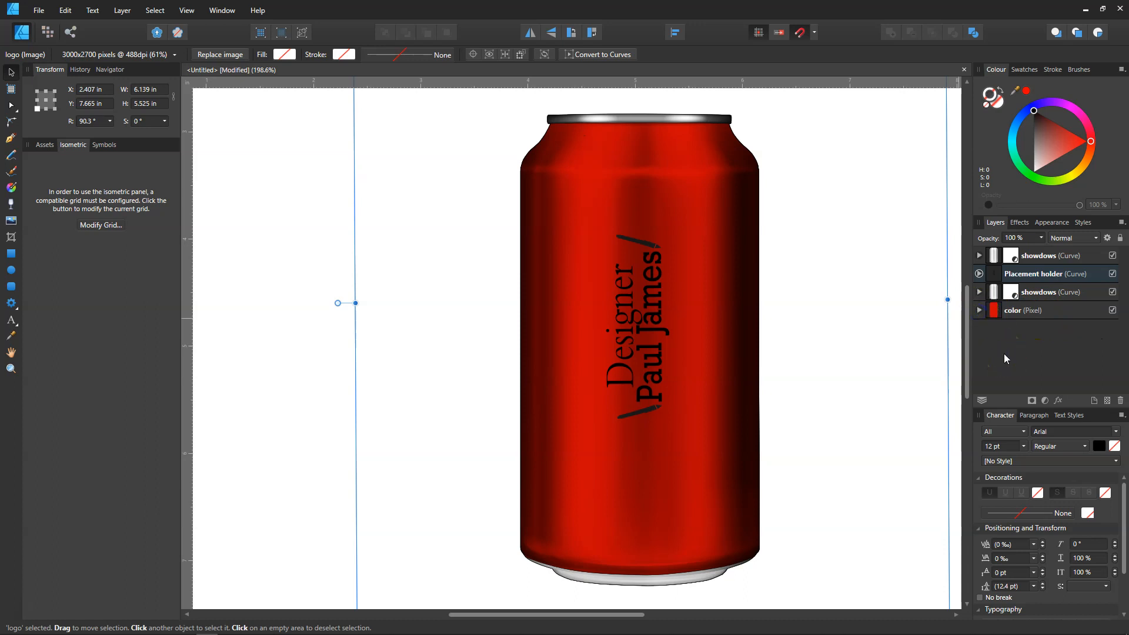